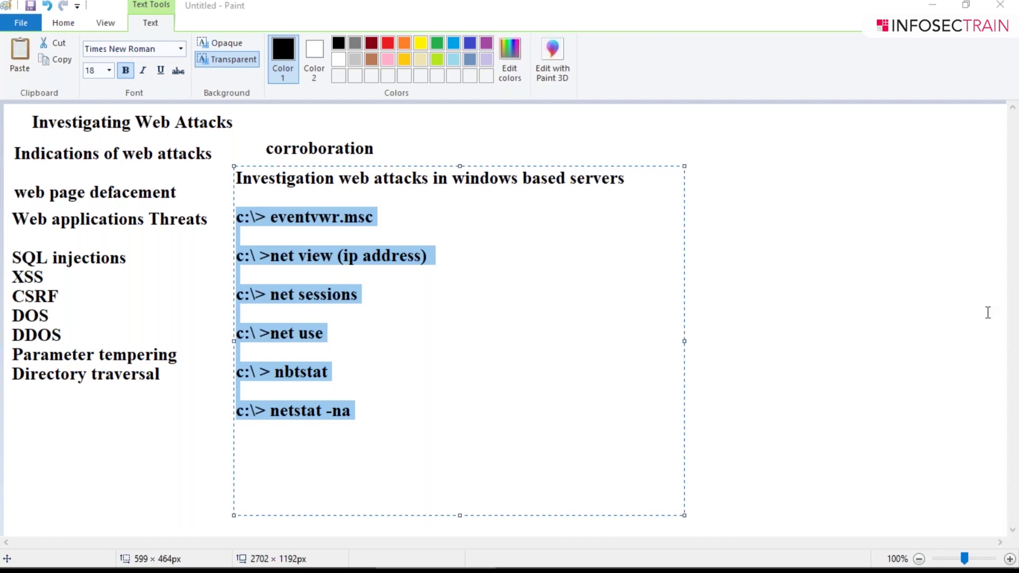
Add the line "c:\> schtasks.exe" below the netstat -na line of the command list.
key("alt+Tab")
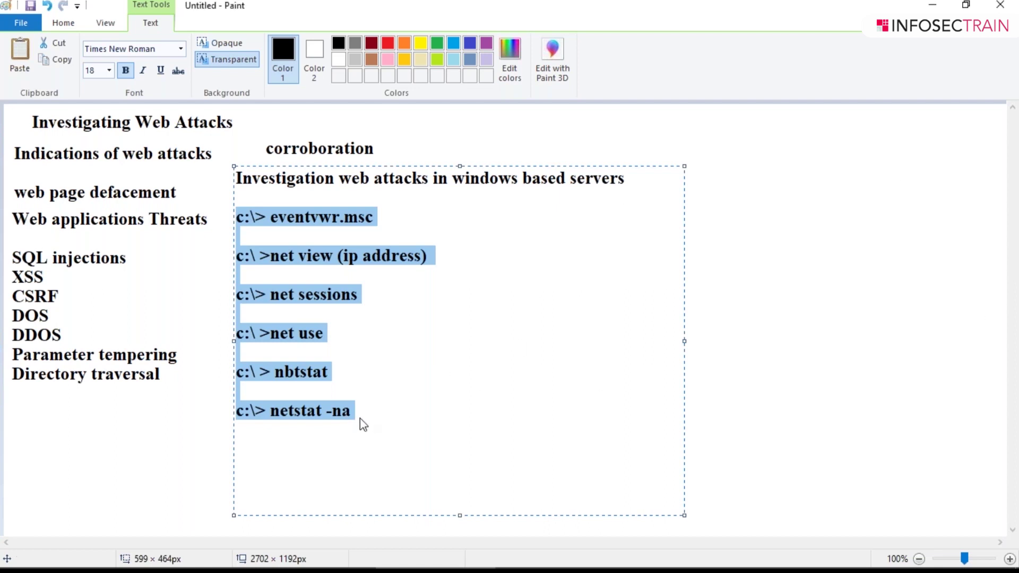
left_click(360, 418)
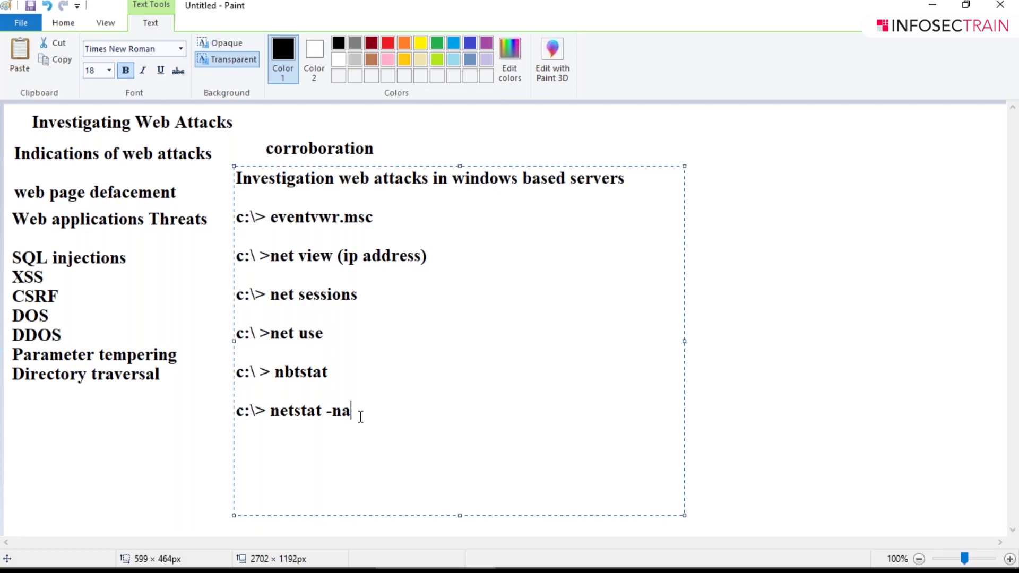
key("Return")
key("Return")
type("c:\\> schtasks")
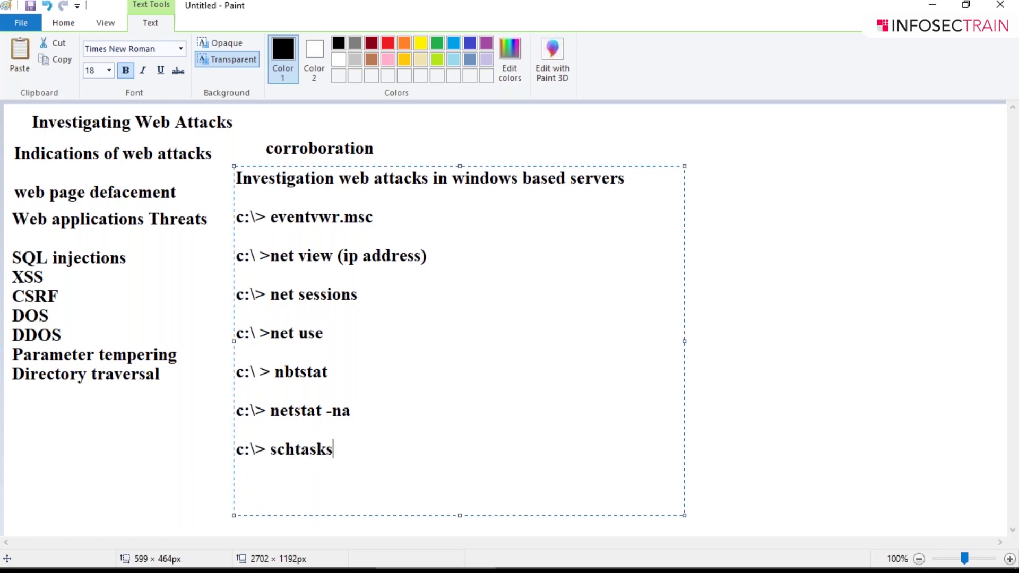
type(".exe")
Add the lines "c:\> lusrmgr.msc" and "task manager" to the end of the command list.
key("Return")
key("Return")
type("c:")
key("BackSpace")
key("BackSpace")
type("c:\\> lus")
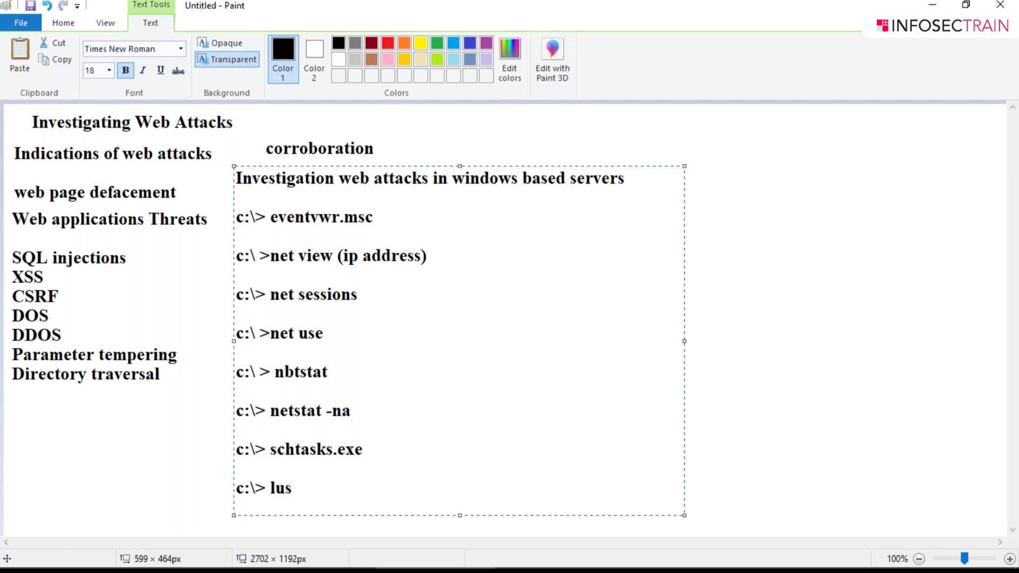
type("rmgr.msc")
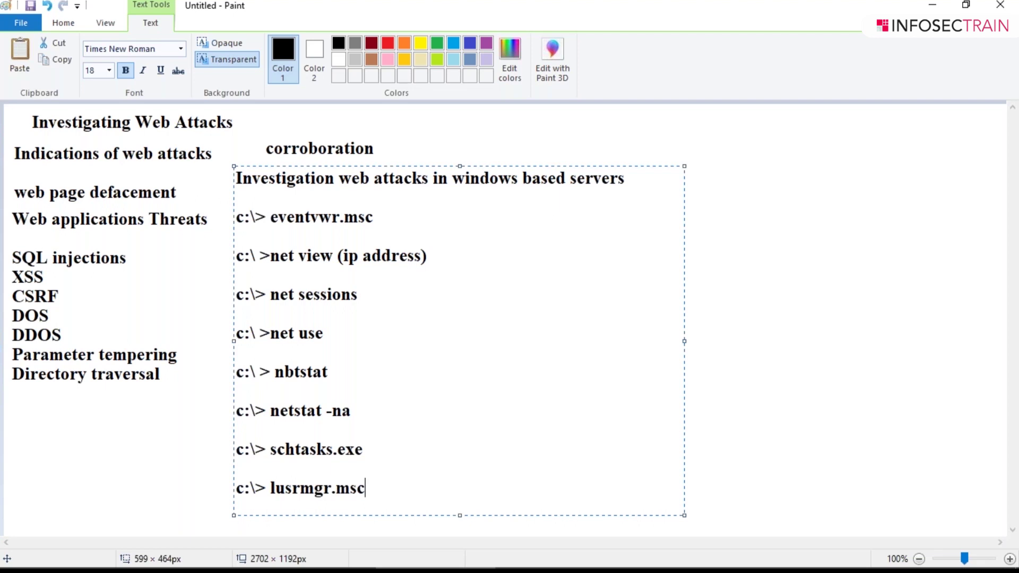
key("Return")
type("task manager")
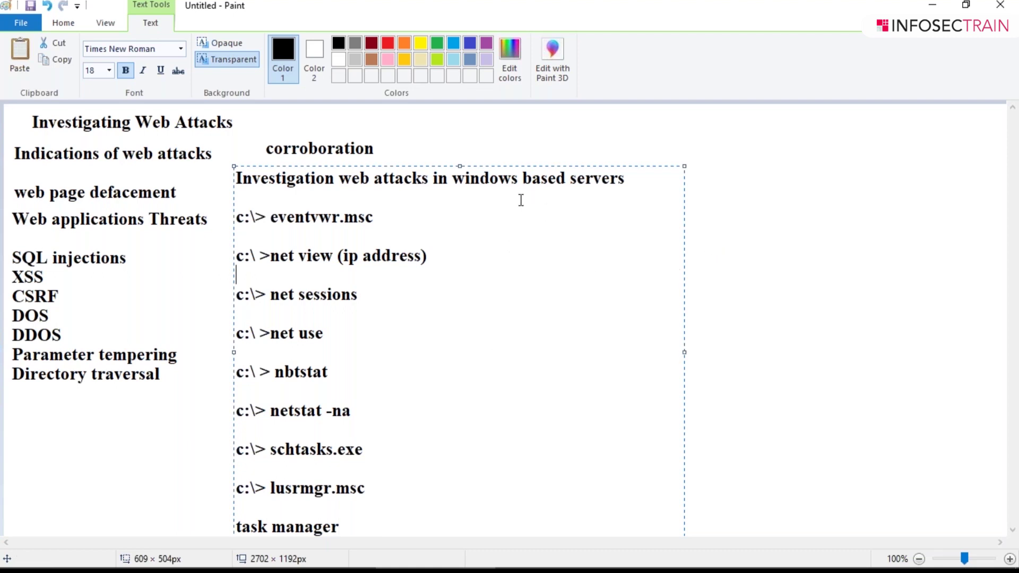
Draw a new text box beside the command list, about 340 px wide, and enter "net start" in it.
left_click(803, 240)
left_click_drag(523, 205, 857, 533)
type("ne")
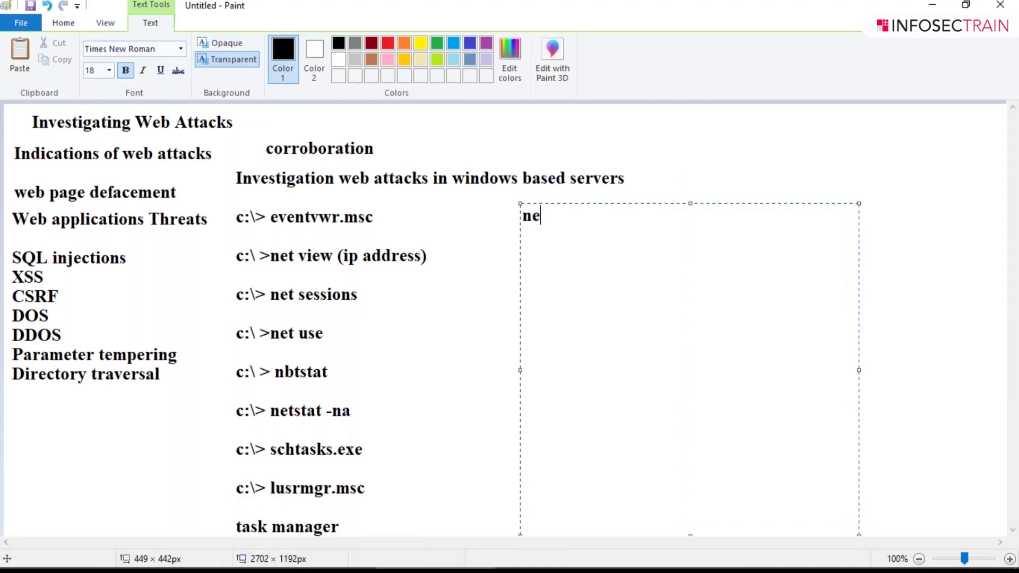
type("t stat=")
key("BackSpace")
key("BackSpace")
key("BackSpace")
type("art")
Insert the prompt "c:\> " in front of "net start".
key("Left")
key("Left")
key("Left")
key("Left")
key("Left")
key("Left")
key("Left")
key("Left")
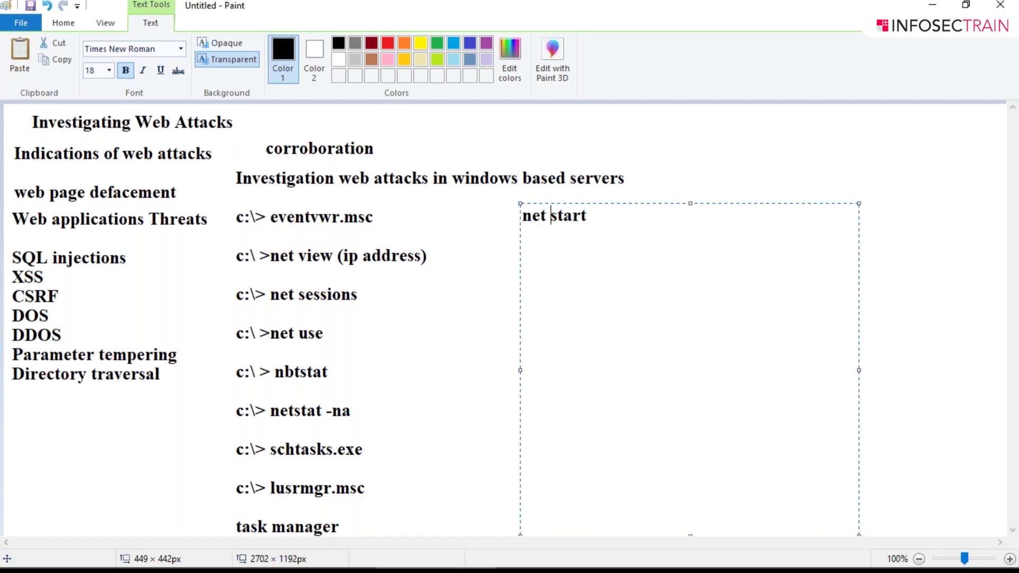
key("Left")
type("c:\\")
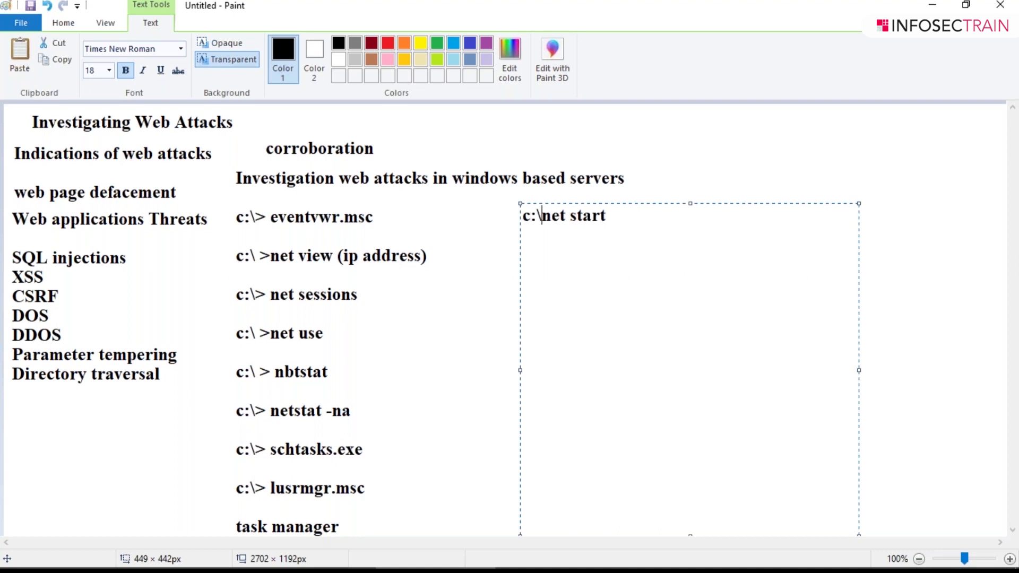
type(">")
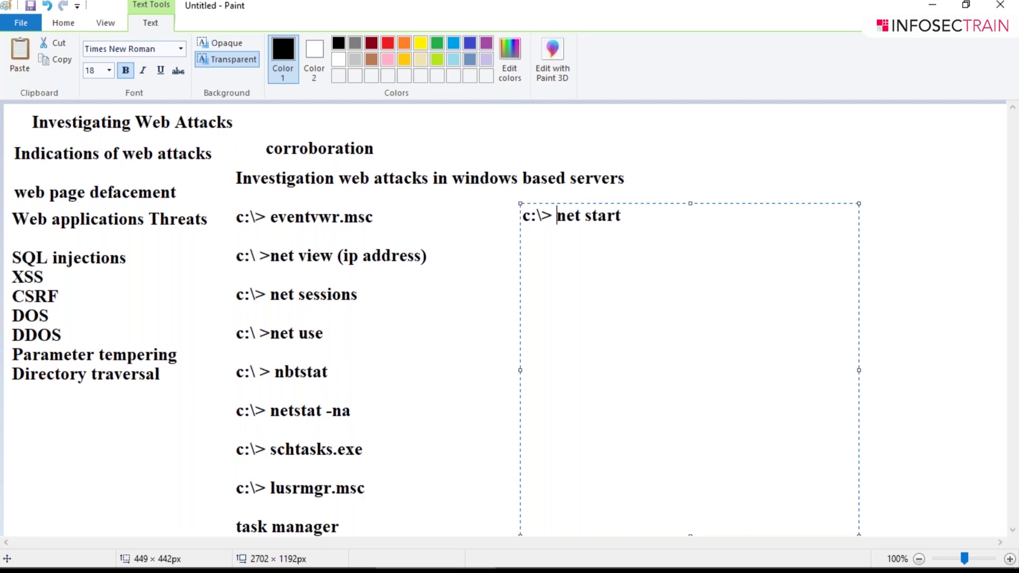
Add the line "c:\> dir" below the net start line.
key("Right")
key("Right")
key("Right")
key("Right")
key("Right")
key("Right")
key("Right")
key("Right")
key("Right")
key("Return")
type("c:\\> dir")
Switch to the administrator Command Prompt and try to run "net sesions".
key("alt+Tab")
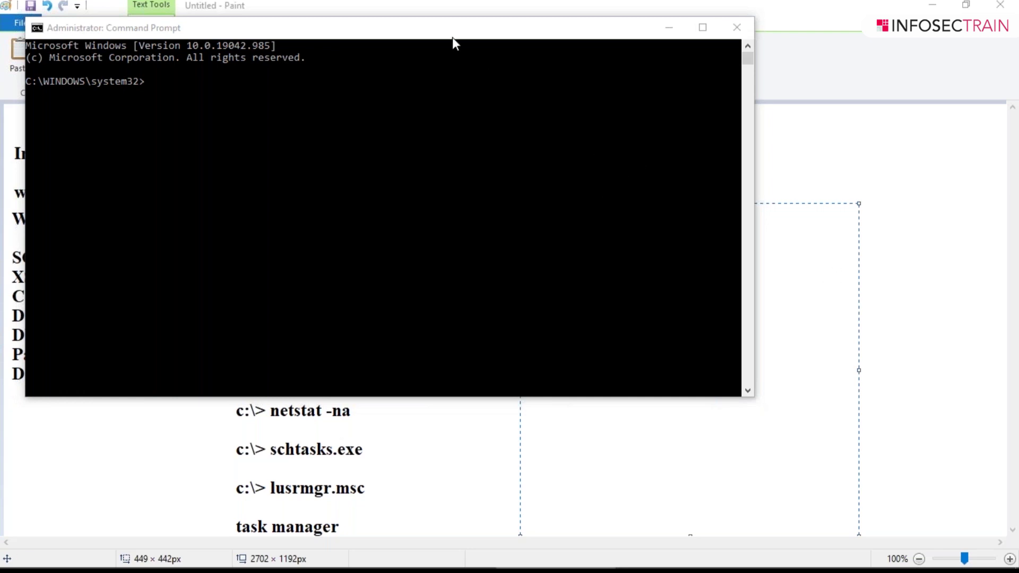
left_click(166, 84)
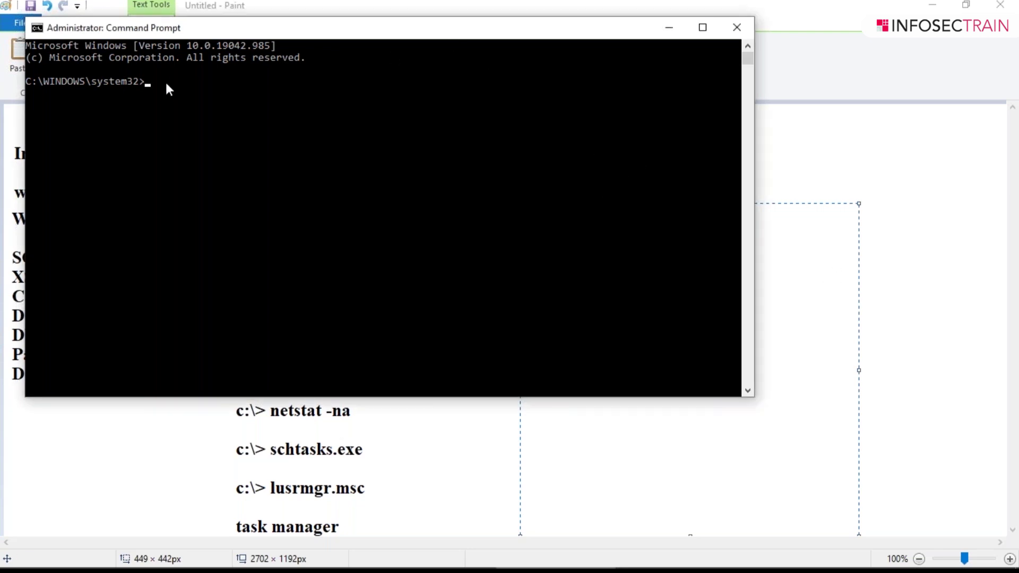
type("net sesions")
key("Return")
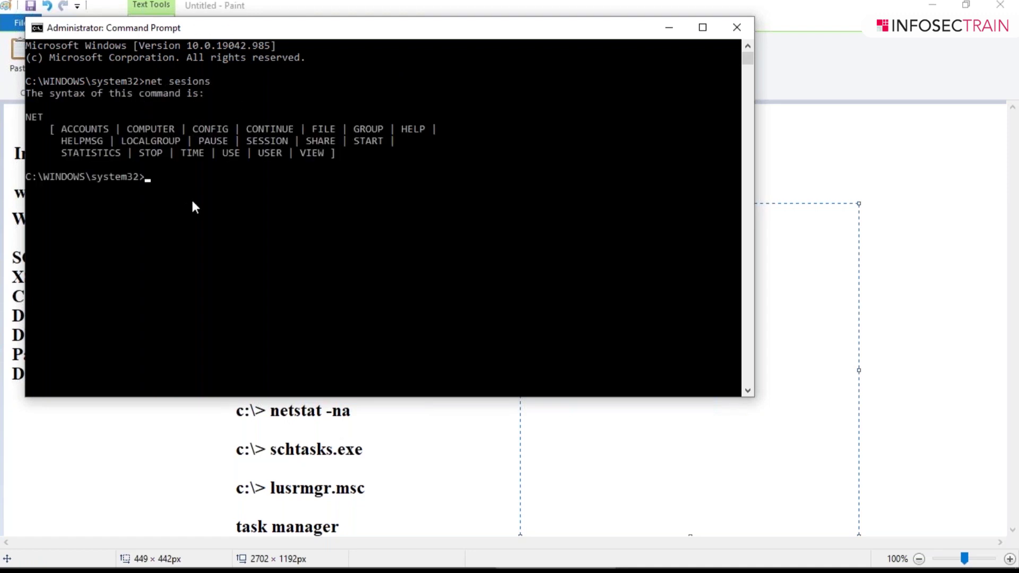
Go up two folders to the C:\ root, run "net sessions", and highlight its output.
type("cd ..")
key("Return")
type("cd ..")
key("Return")
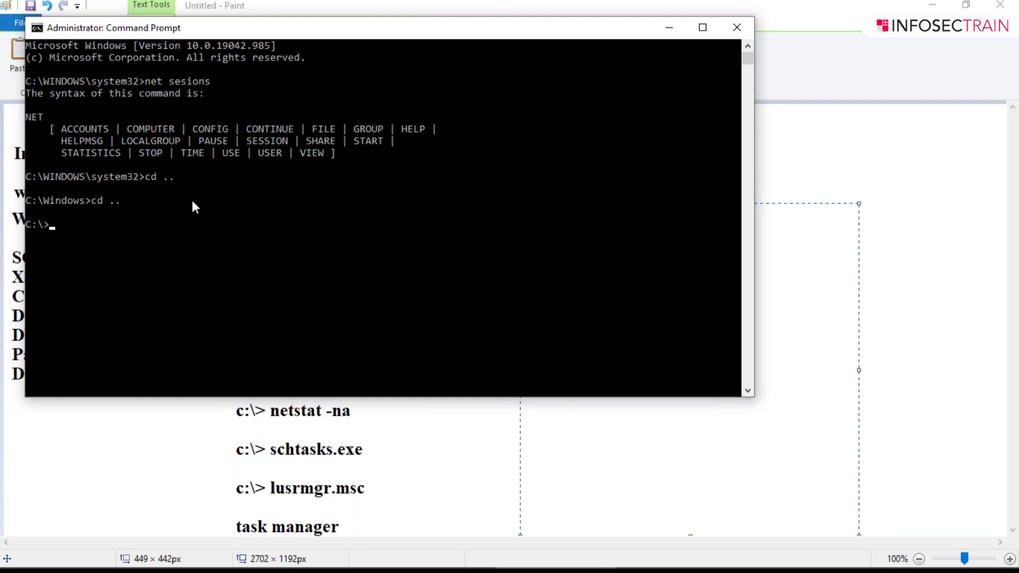
type("net sessions")
key("Return")
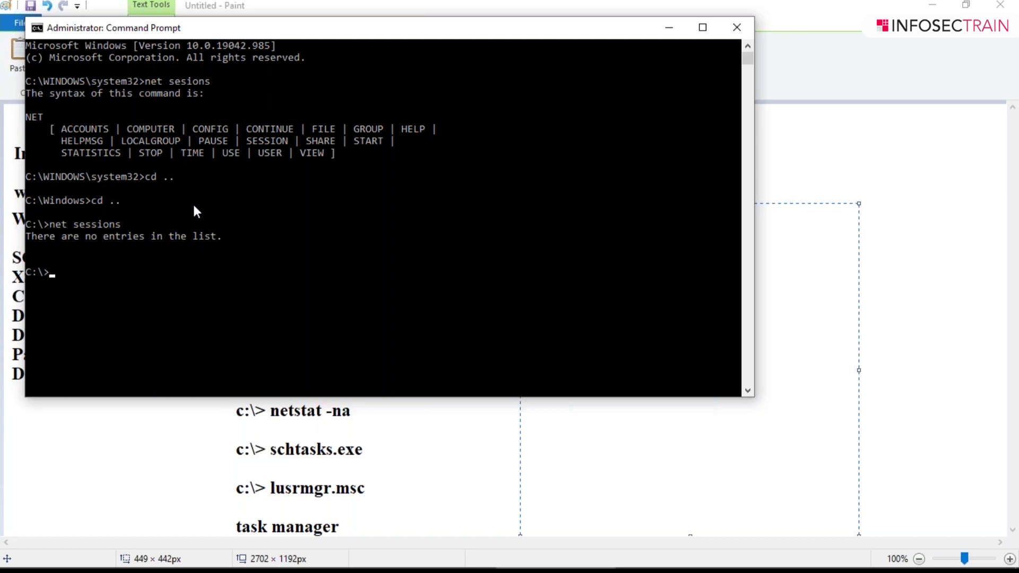
left_click_drag(234, 240, 62, 240)
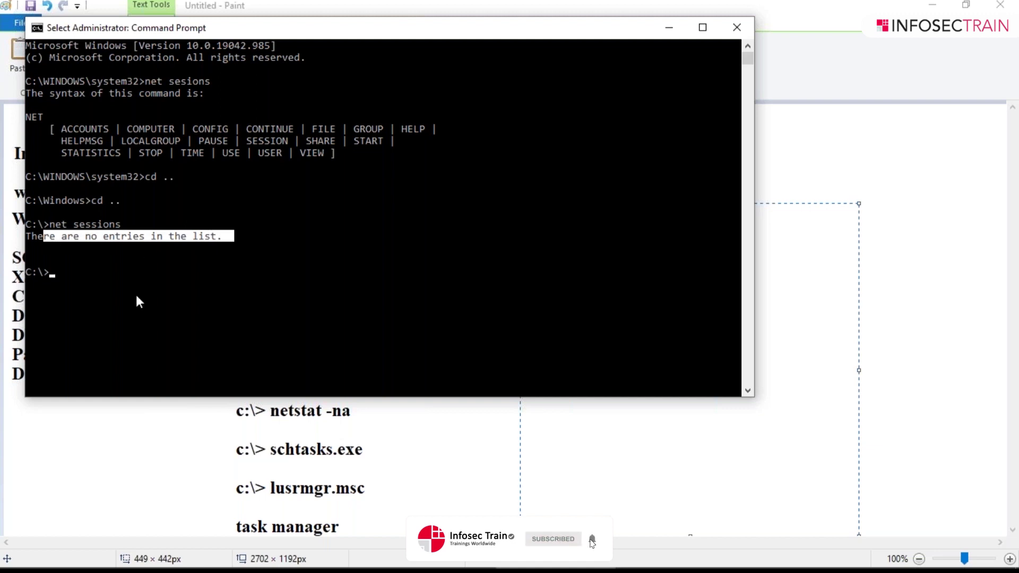
Run "net use" to list the network connections and highlight the output.
left_click(84, 281)
type("net use")
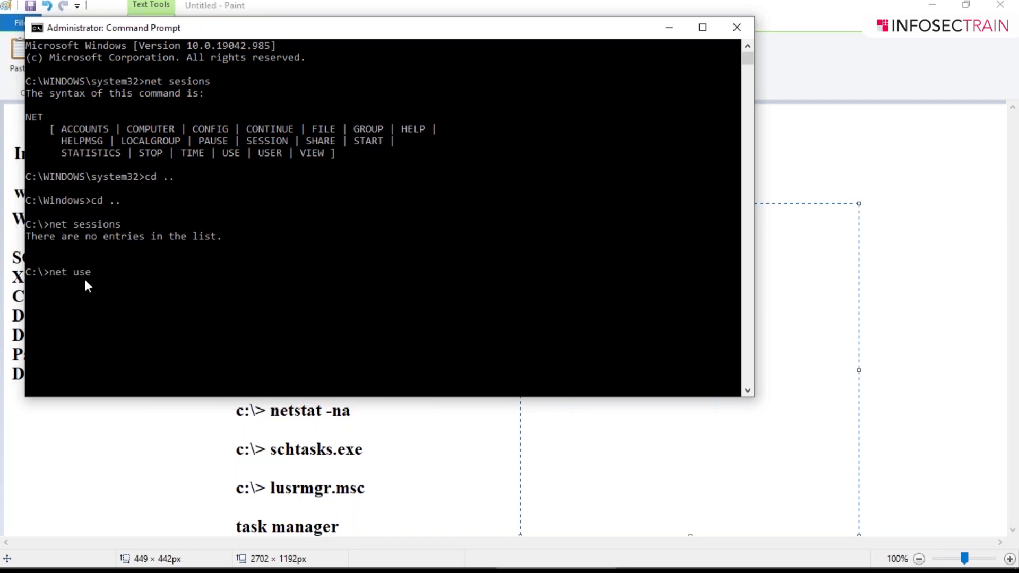
key("Return")
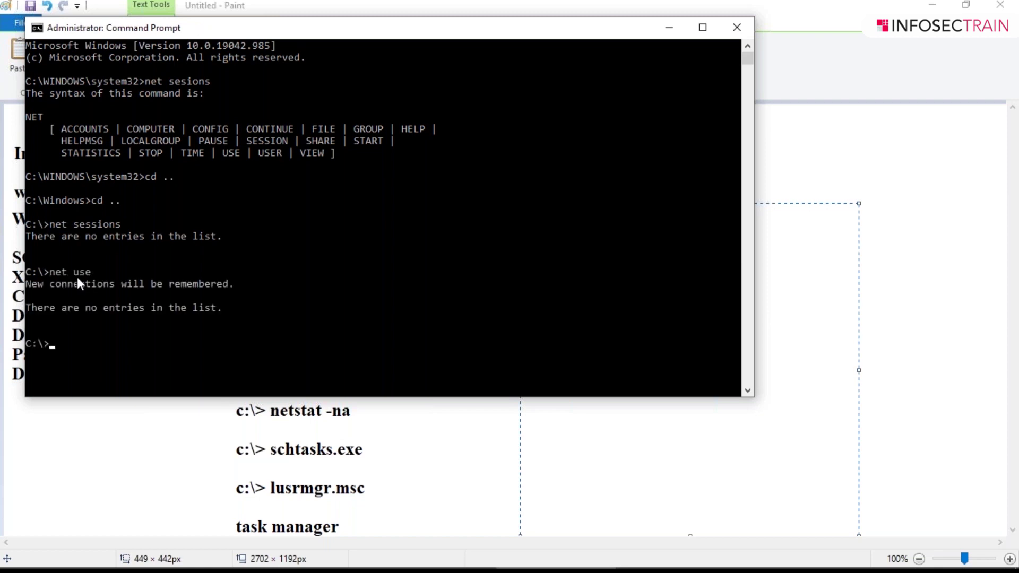
left_click_drag(215, 307, 26, 286)
Maximize the Command Prompt window and run "nbtstat -S" to review the NetBIOS connections of each adapter.
left_click(702, 27)
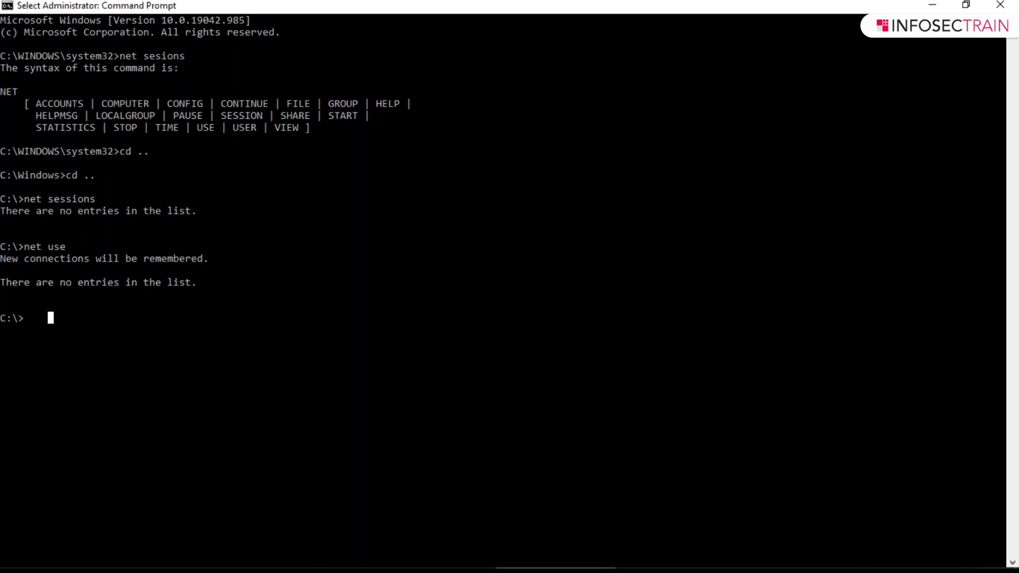
type("nbtstat")
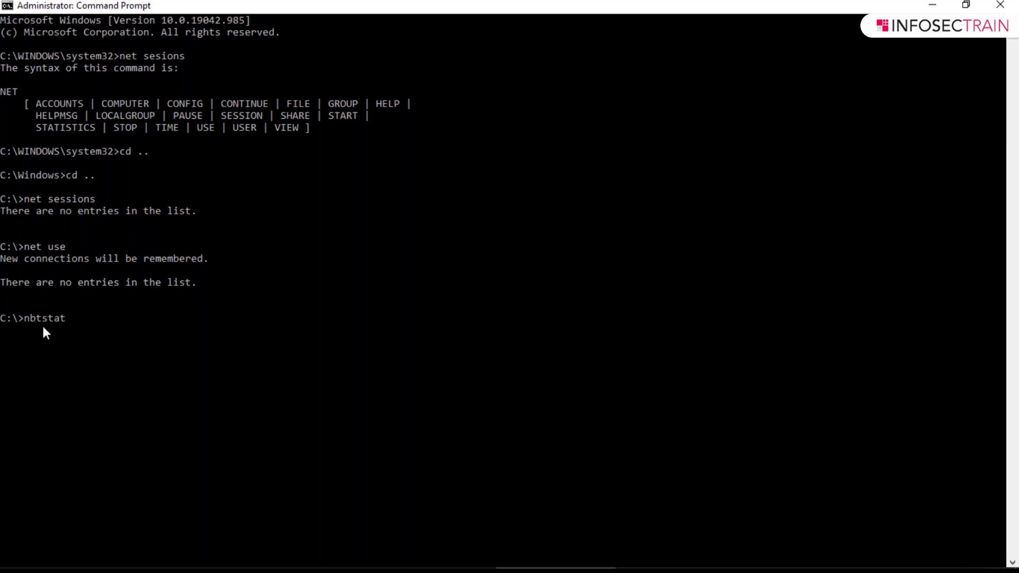
type(" -S")
key("Return")
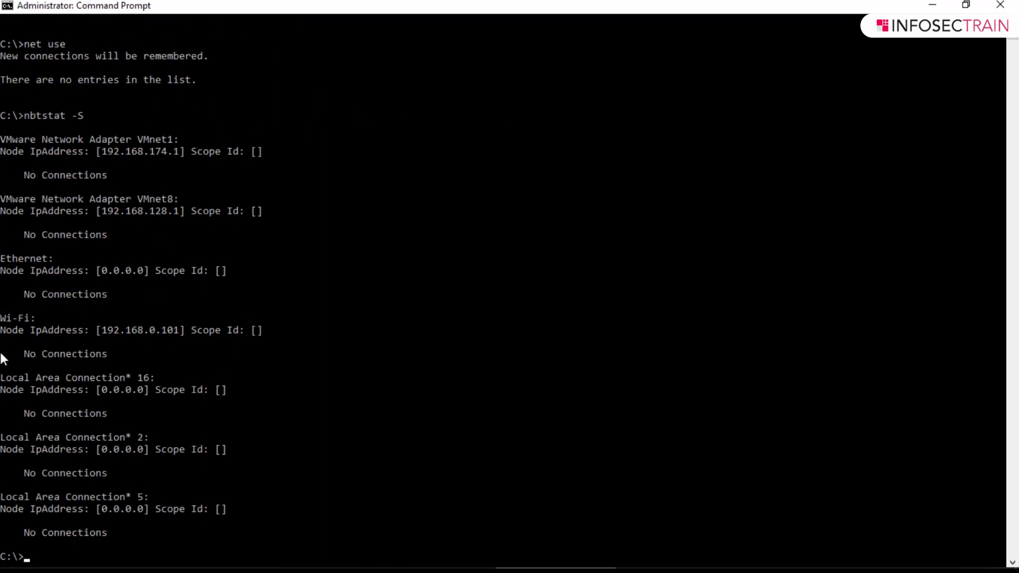
scroll(42, 271, "up", 4)
scroll(53, 278, "down", 2)
scroll(55, 281, "down", 4)
scroll(91, 382, "down", 1)
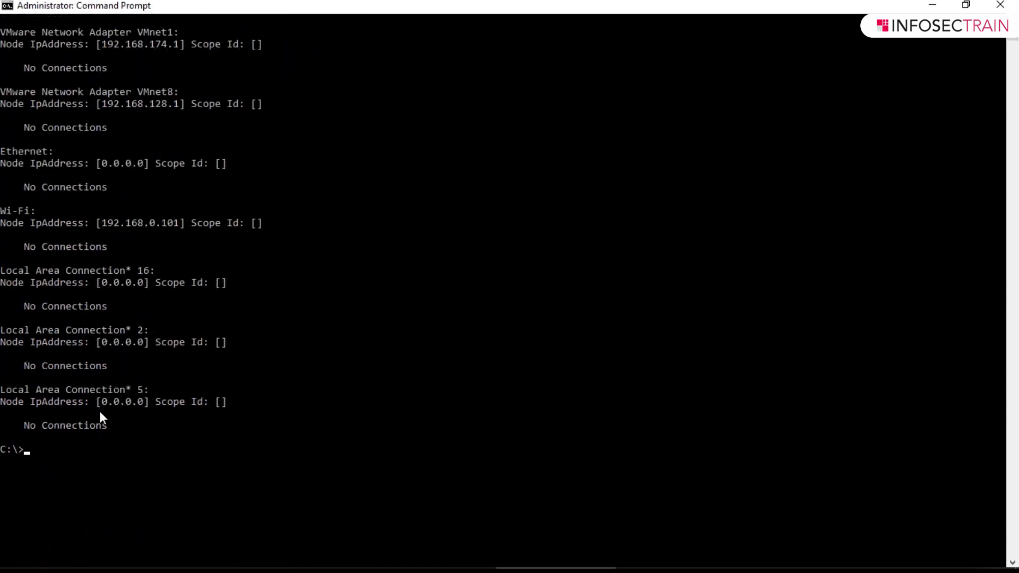
Run "netstat -na" to list all active connections and listening ports.
left_click(85, 454)
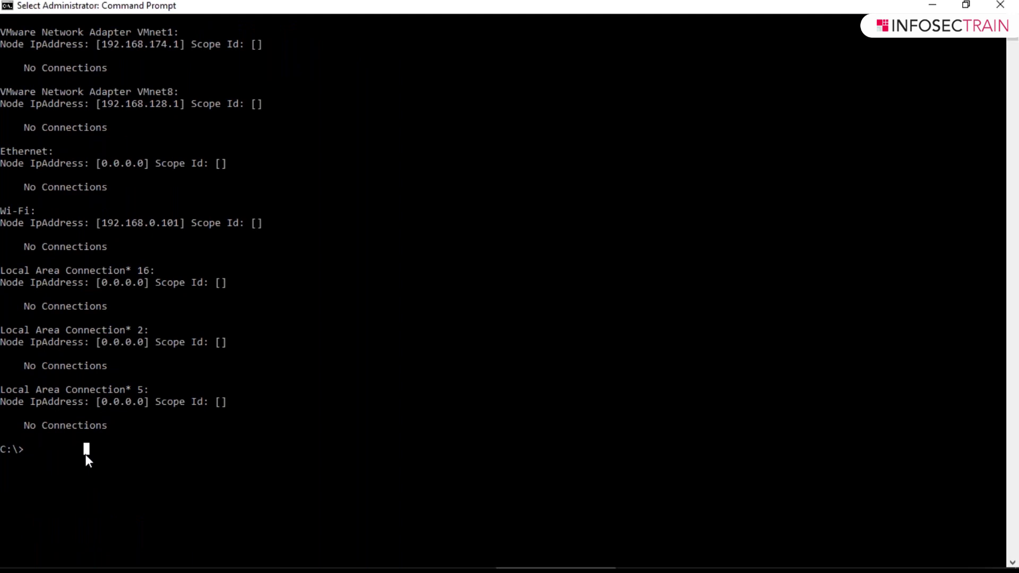
type("ne")
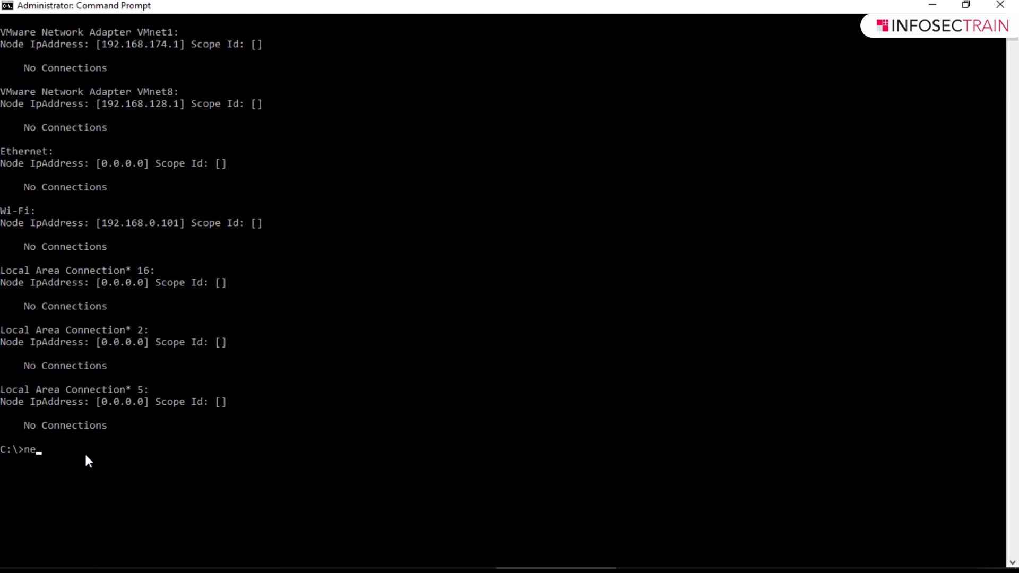
type("tstat -na")
key("Return")
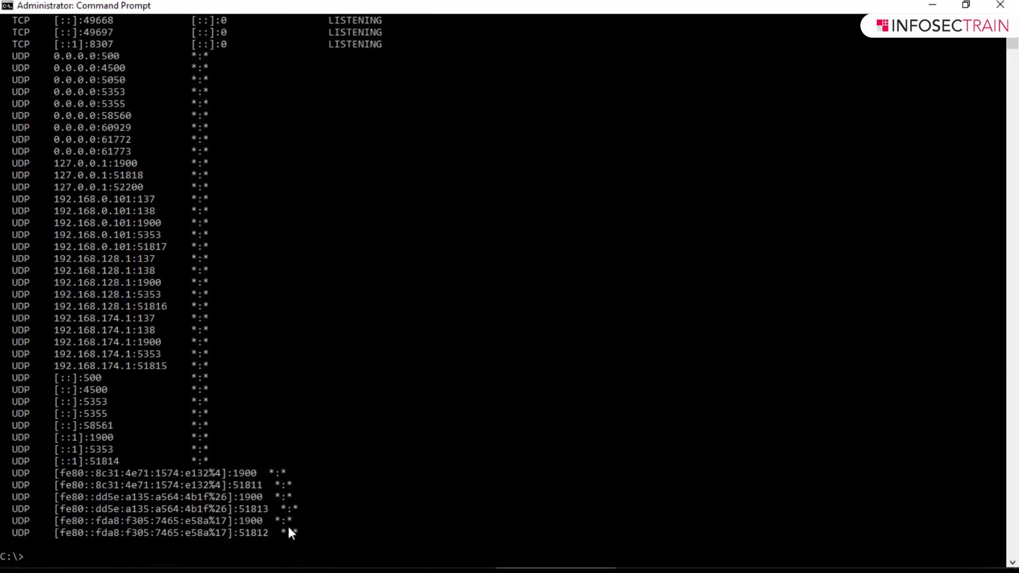
Examine the netstat output for protocols, local and foreign addresses, and connection states across the TCP and UDP entries.
left_click_drag(325, 532, 2, 66)
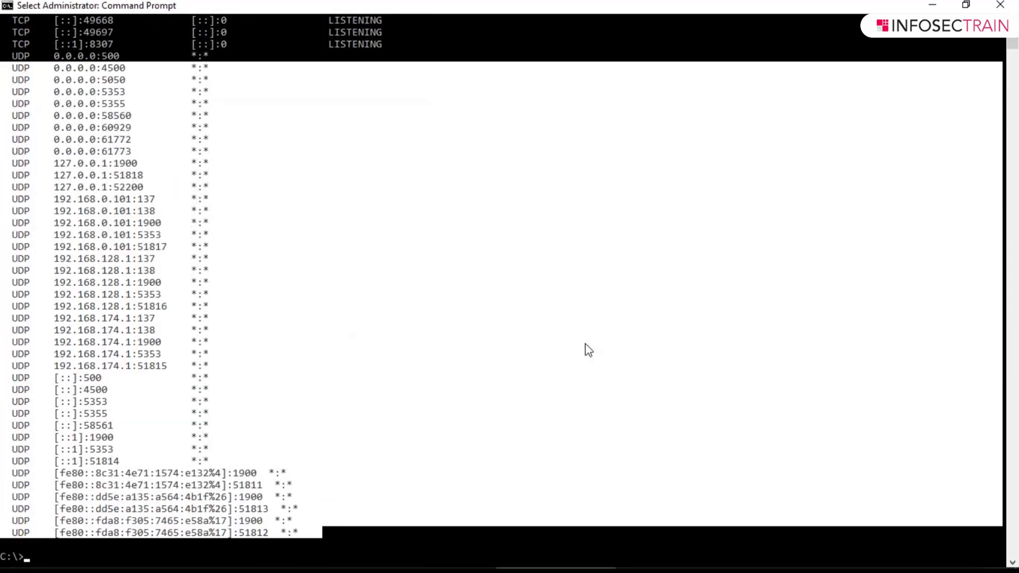
scroll(419, 409, "up", 2)
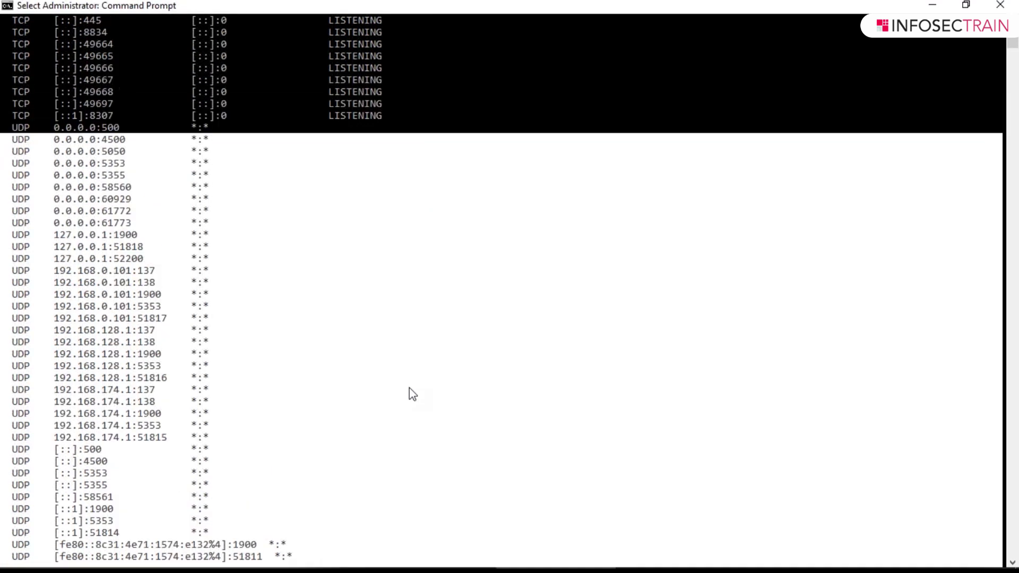
scroll(410, 389, "up", 13)
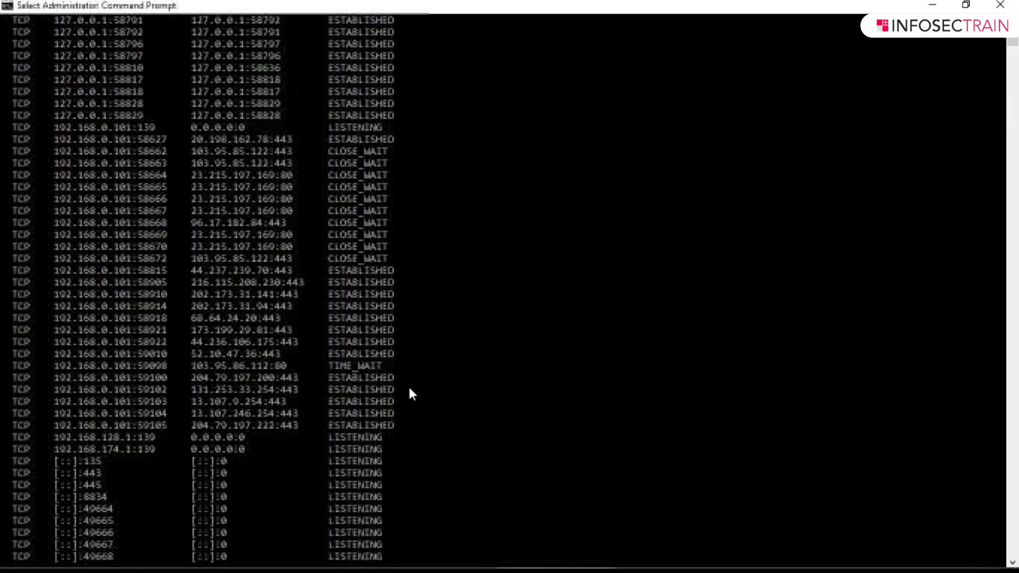
scroll(409, 390, "up", 10)
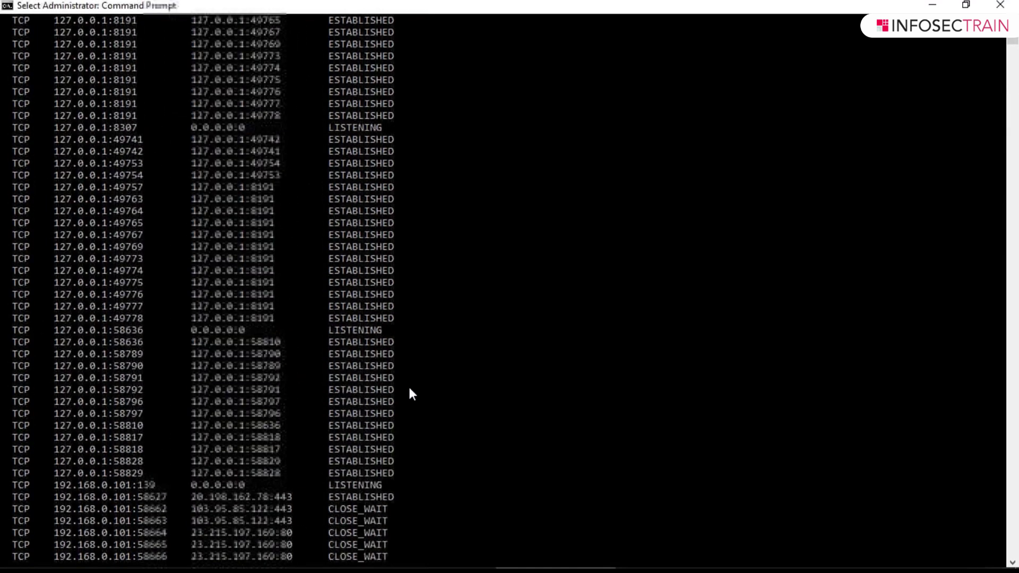
scroll(410, 390, "up", 10)
scroll(411, 393, "up", 1)
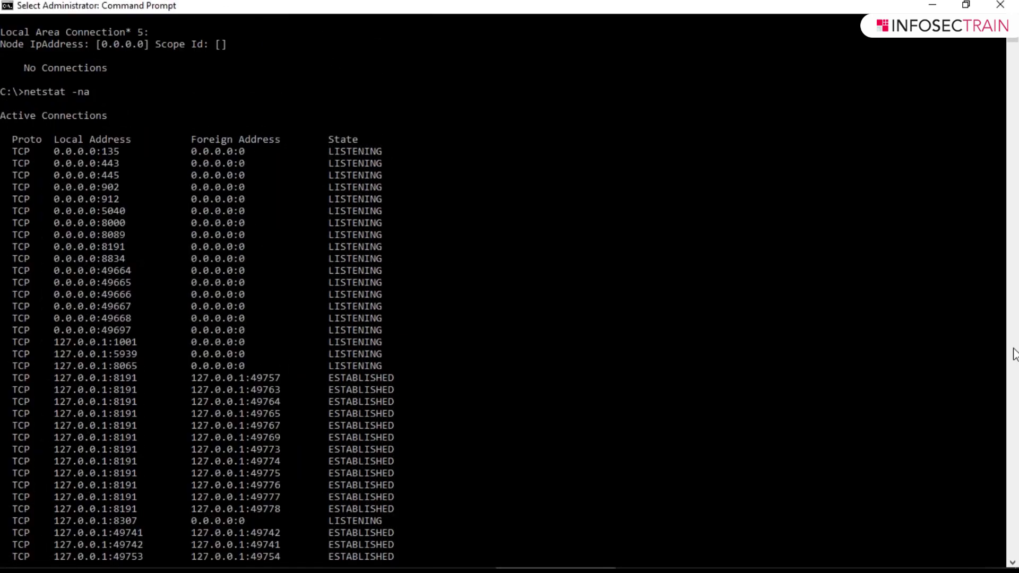
scroll(505, 408, "down", 13)
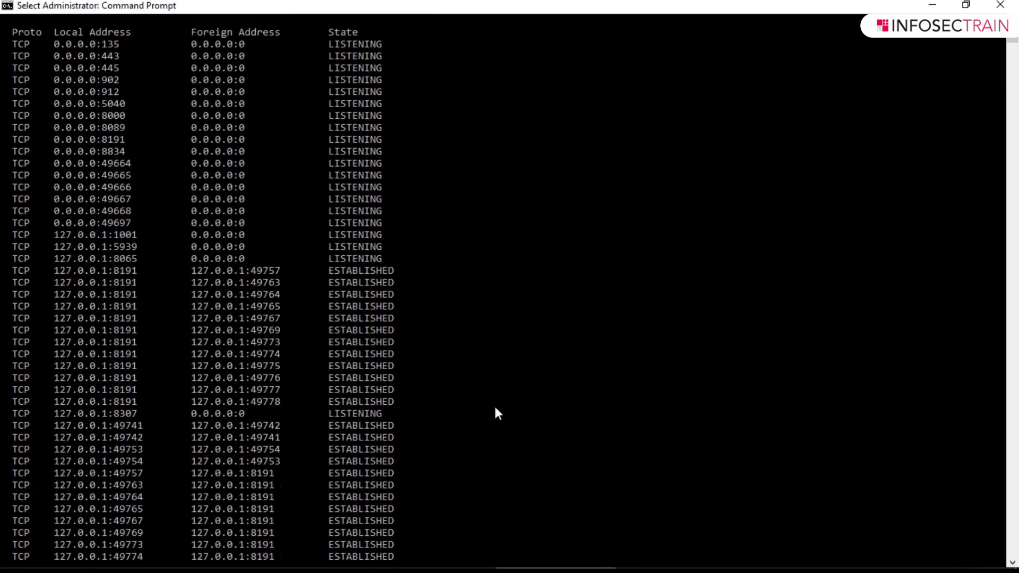
scroll(532, 414, "down", 11)
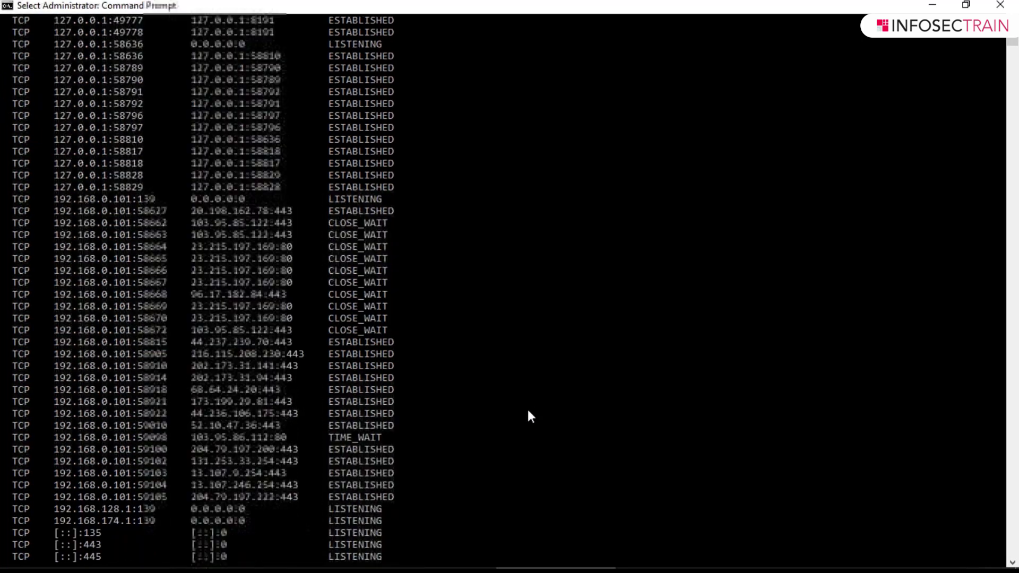
scroll(526, 411, "down", 16)
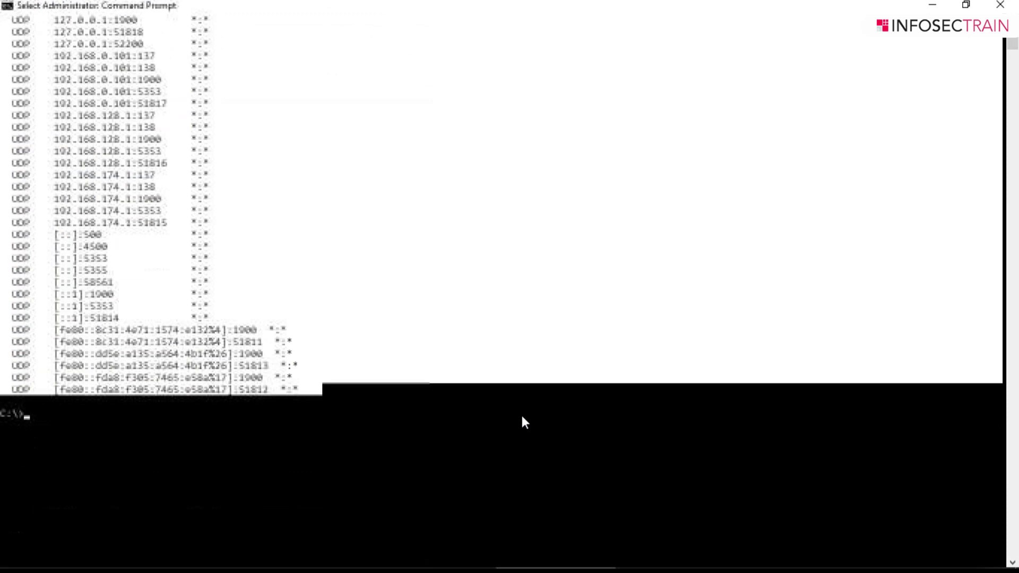
Run "schtasks.exe" to list the scheduled tasks and highlight part of the output.
left_click(62, 428)
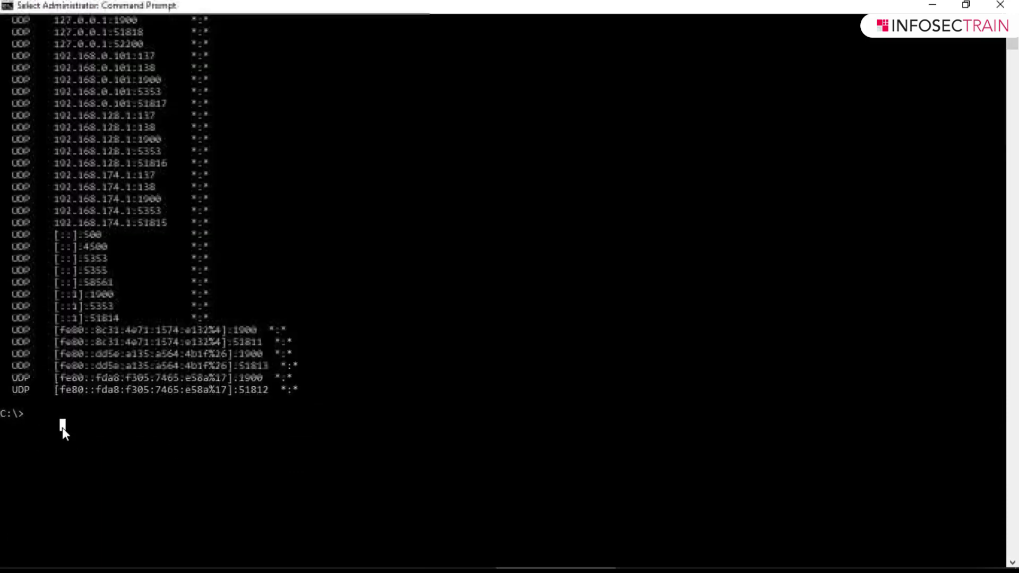
type("schtasks")
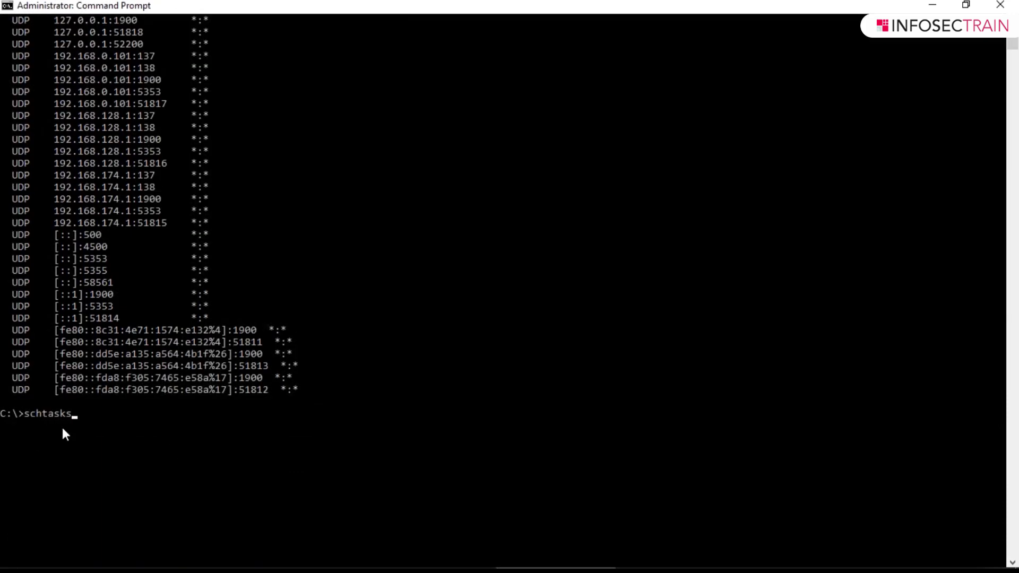
type(".exe")
key("Return")
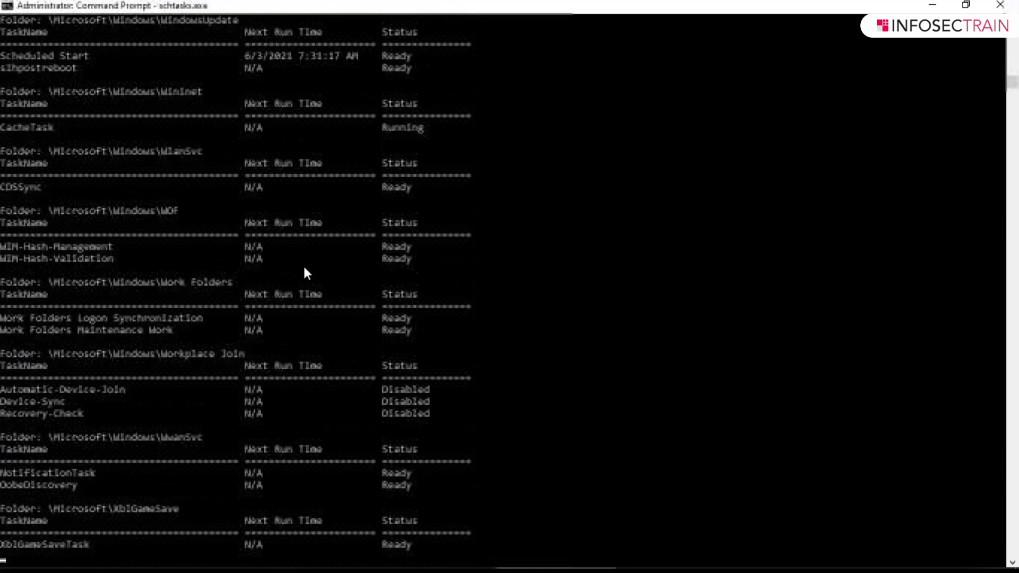
left_click_drag(440, 543, 200, 95)
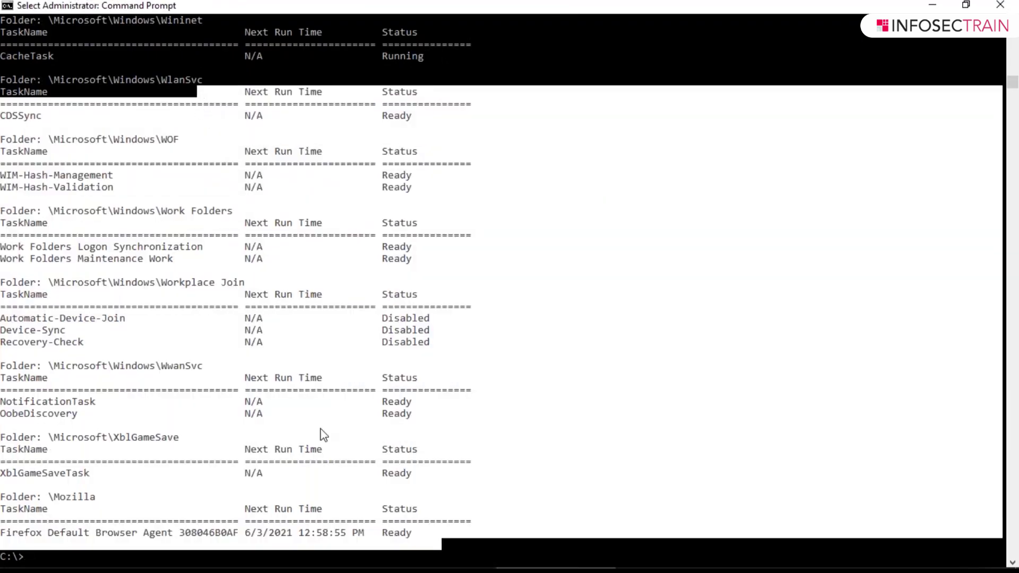
left_click(479, 541)
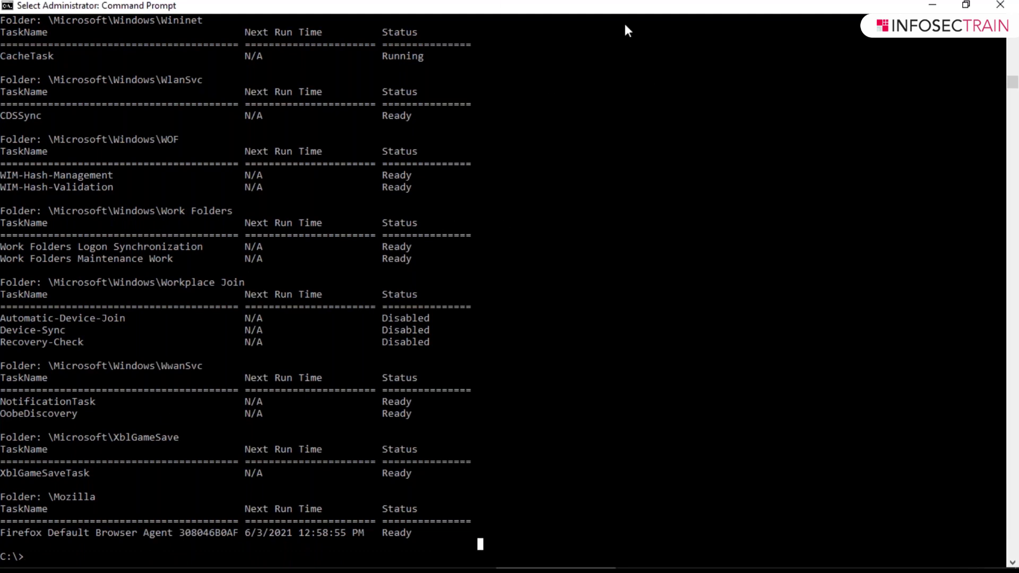
Check the command list in the Paint notes, return to the maximized Command Prompt and run "lusrmgr.msc" to open Local Users and Groups.
double_click(728, 9)
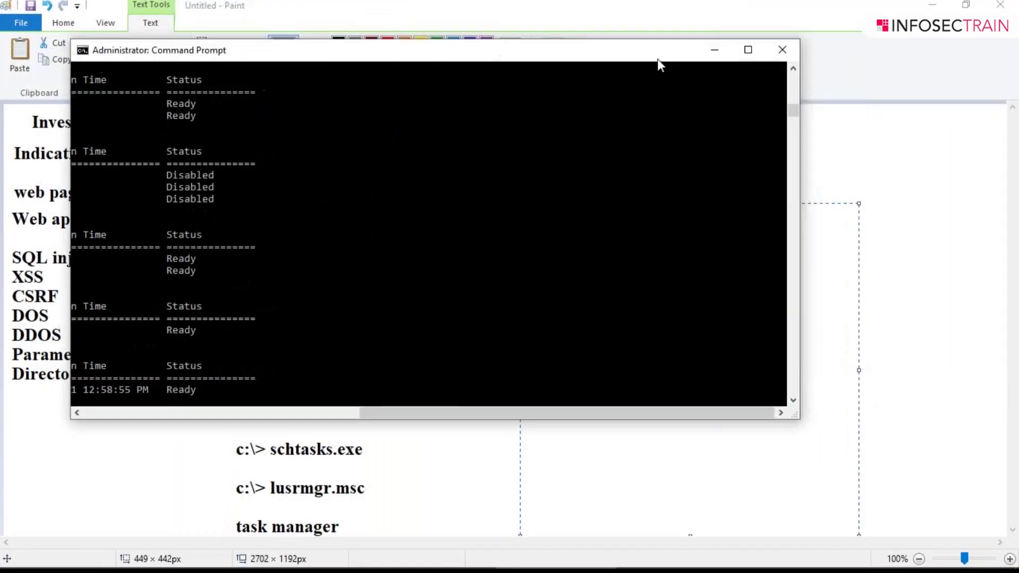
left_click(746, 49)
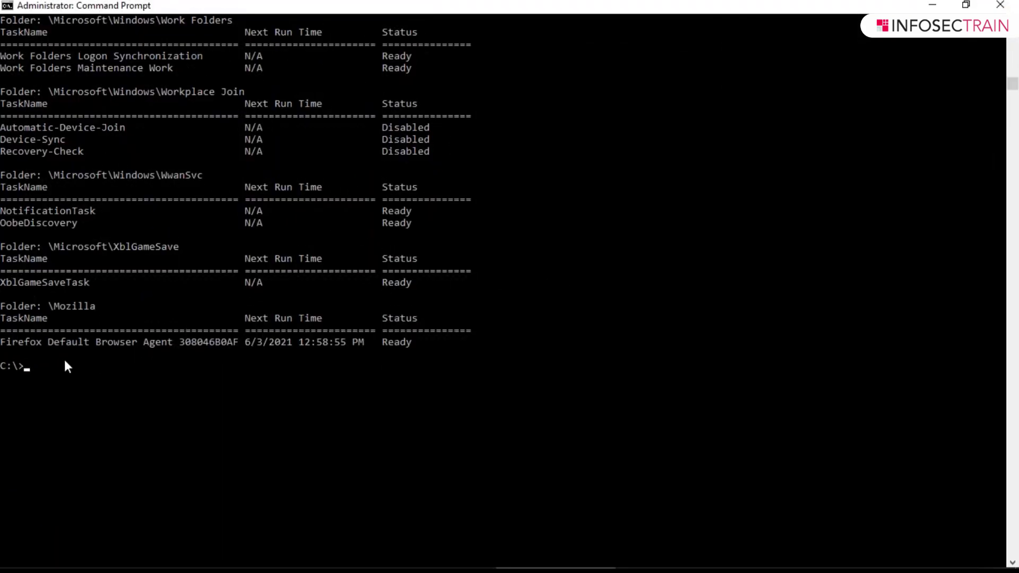
left_click(45, 366)
type("lusrmgr.msc")
key("Return")
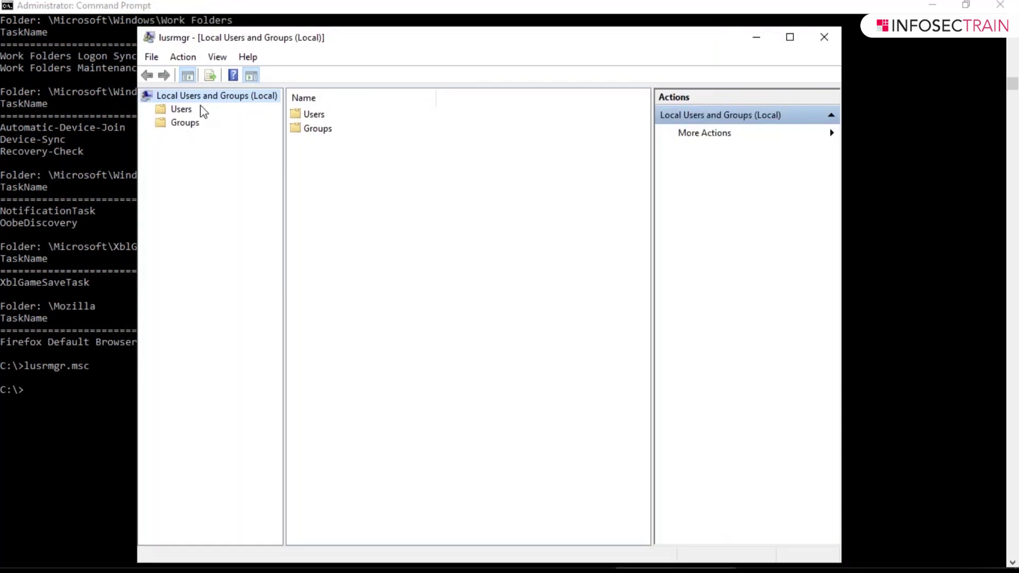
Review the Groups folder in Local Users and Groups, including the Administrators and Guests groups, and close the console.
left_click(167, 125)
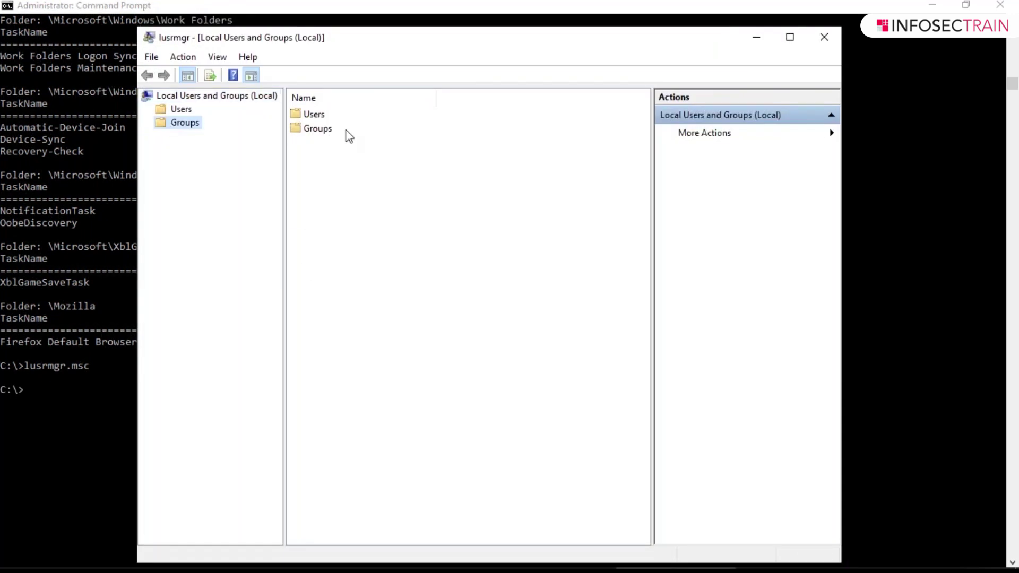
double_click(317, 128)
double_click(321, 128)
key("Escape")
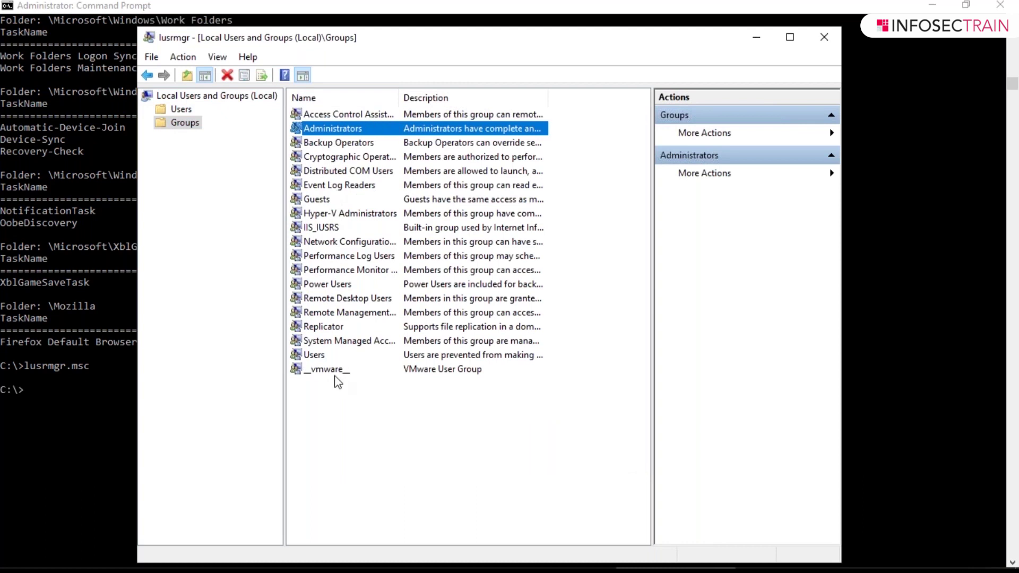
key("g")
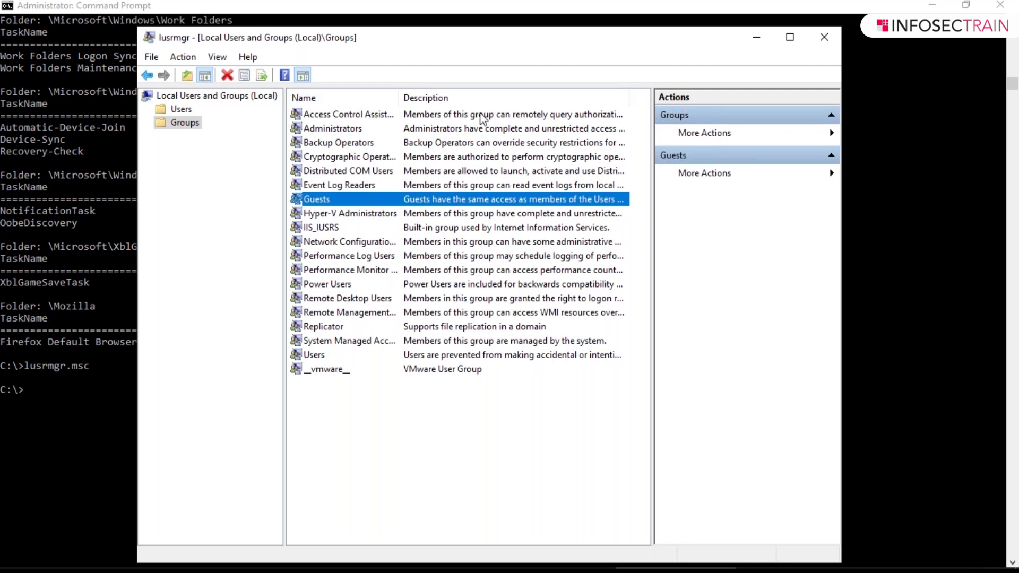
left_click(824, 37)
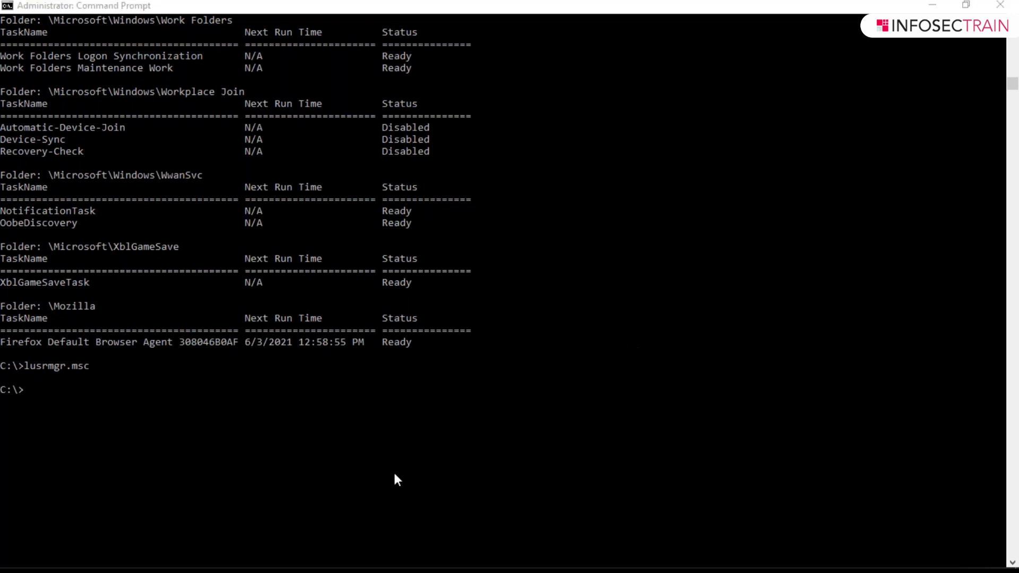
Consult the Paint notes, switch back to Command Prompt and run "net start" to list the started Windows services.
left_click(425, 555)
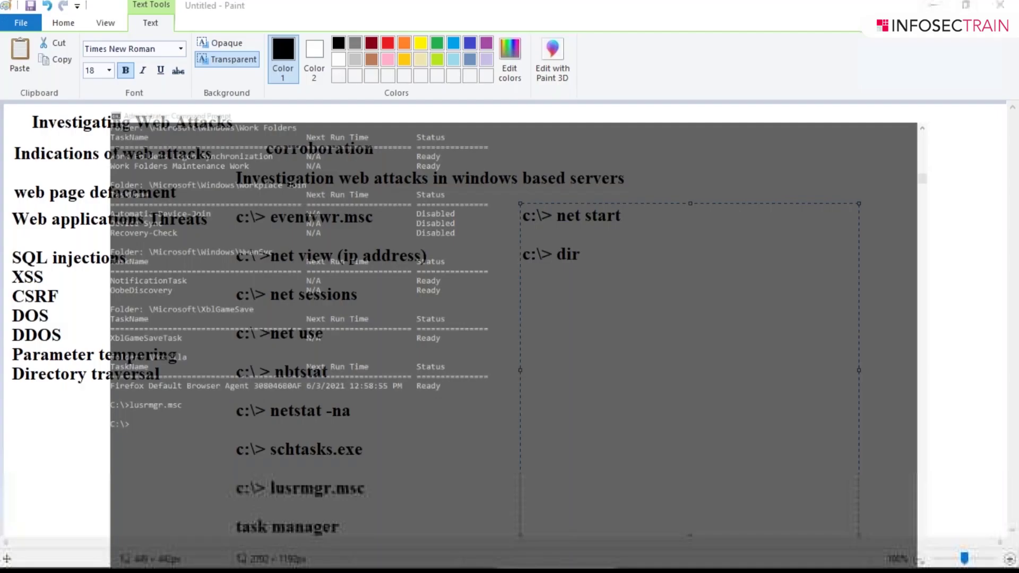
right_click(689, 549)
left_click(740, 476)
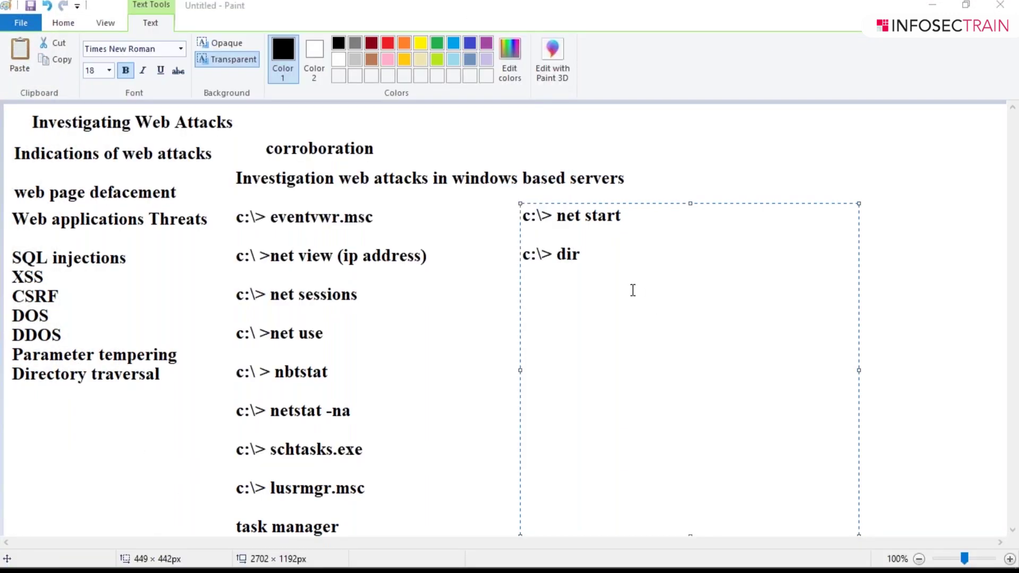
mouse_move(332, 567)
left_click(554, 553)
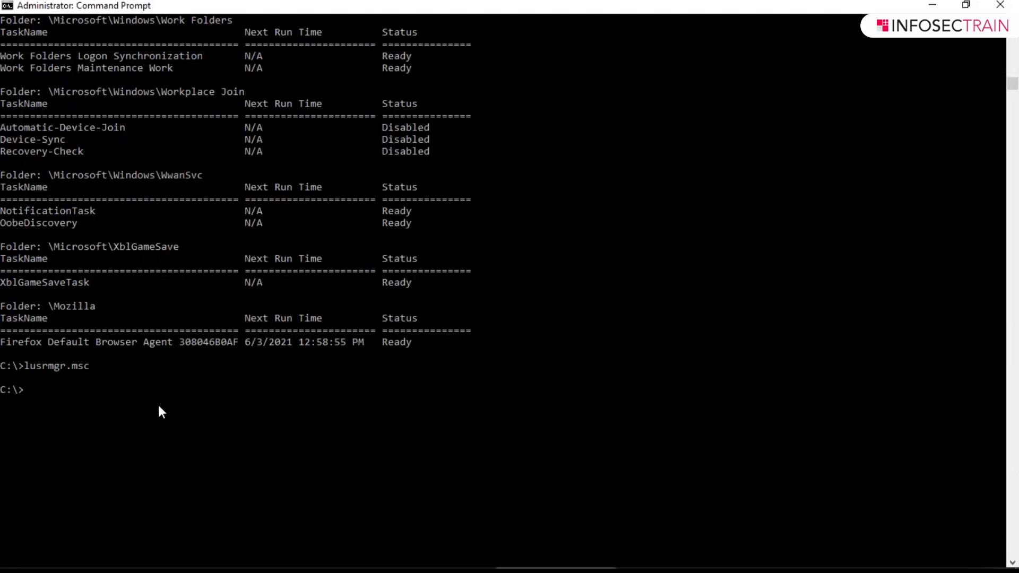
type("net start")
key("Return")
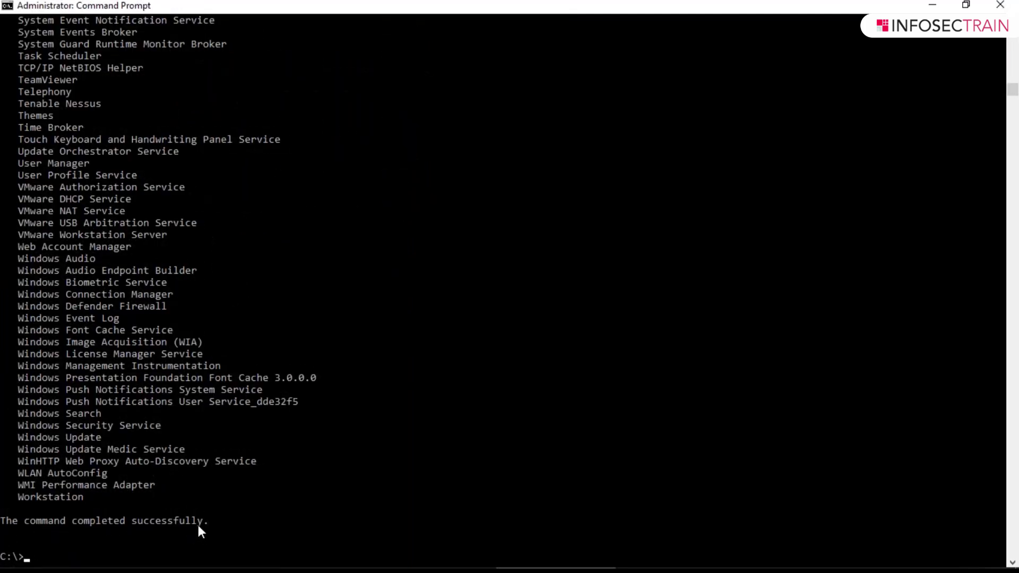
Examine the full list of started Windows services in the "net start" output.
left_click(229, 523)
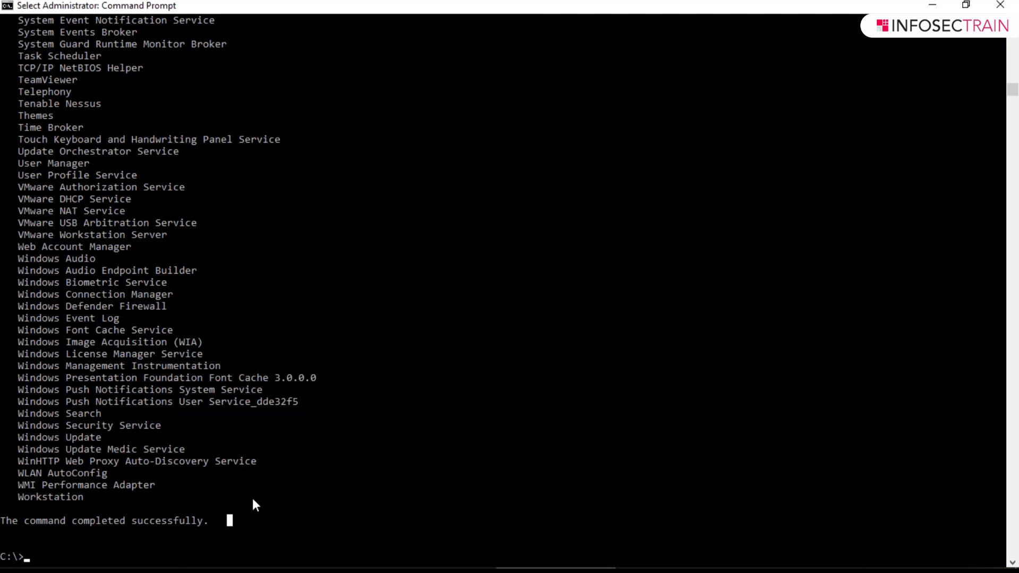
scroll(226, 476, "up", 4)
scroll(226, 478, "up", 5)
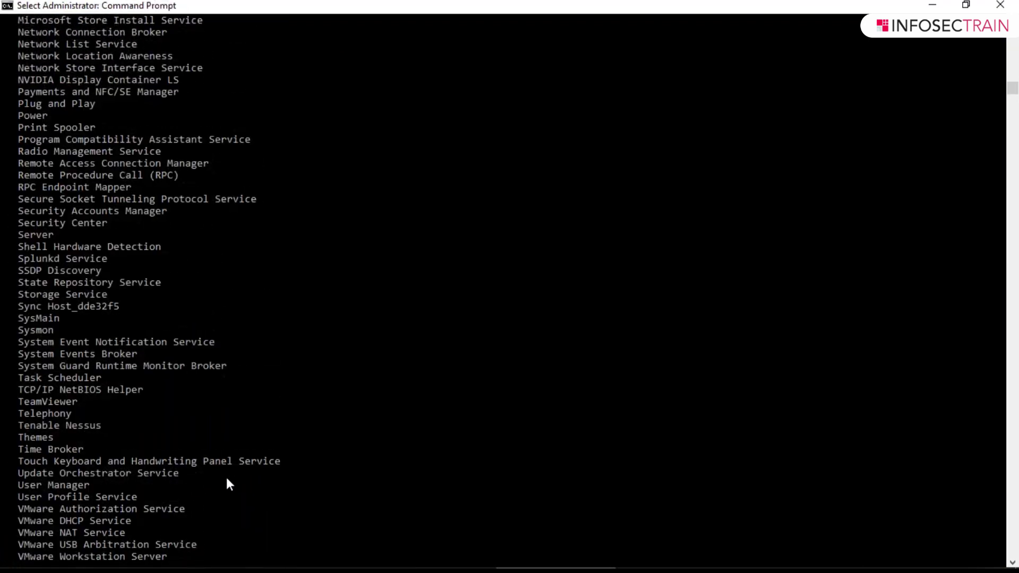
key("alt+Tab")
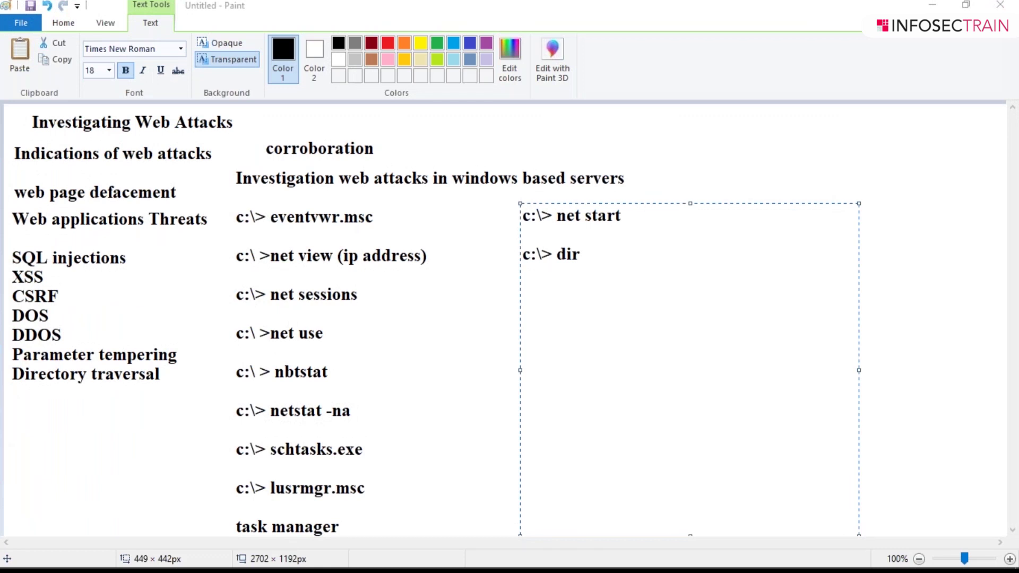
key("alt+Tab")
scroll(151, 325, "up", 3)
scroll(217, 338, "down", 3)
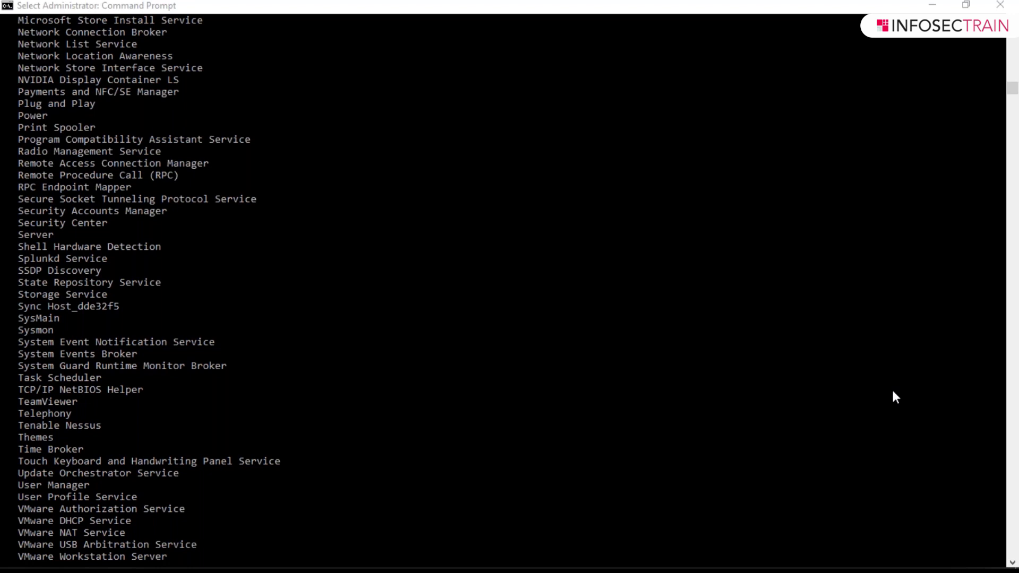
scroll(246, 400, "up", 2)
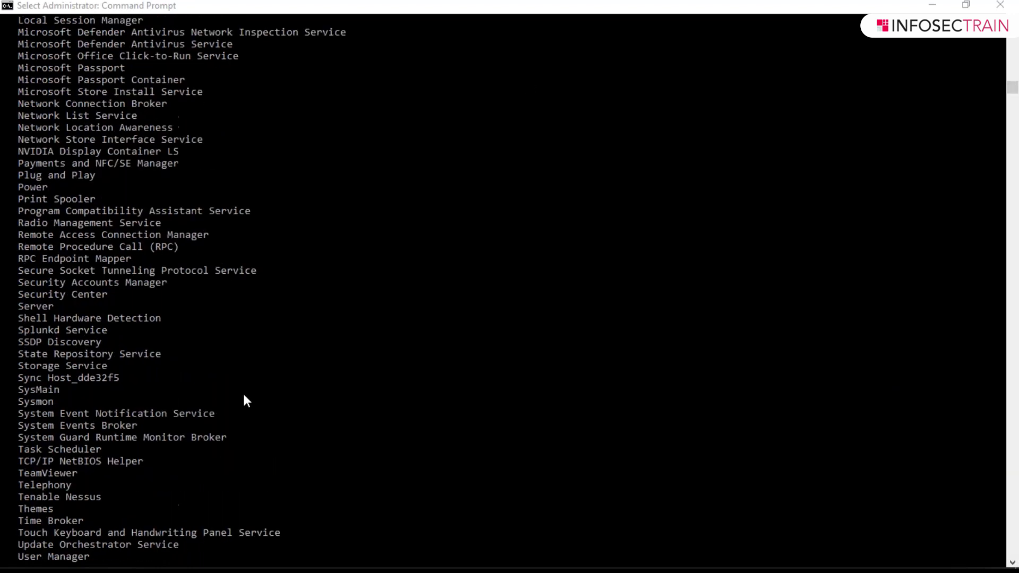
scroll(243, 396, "up", 11)
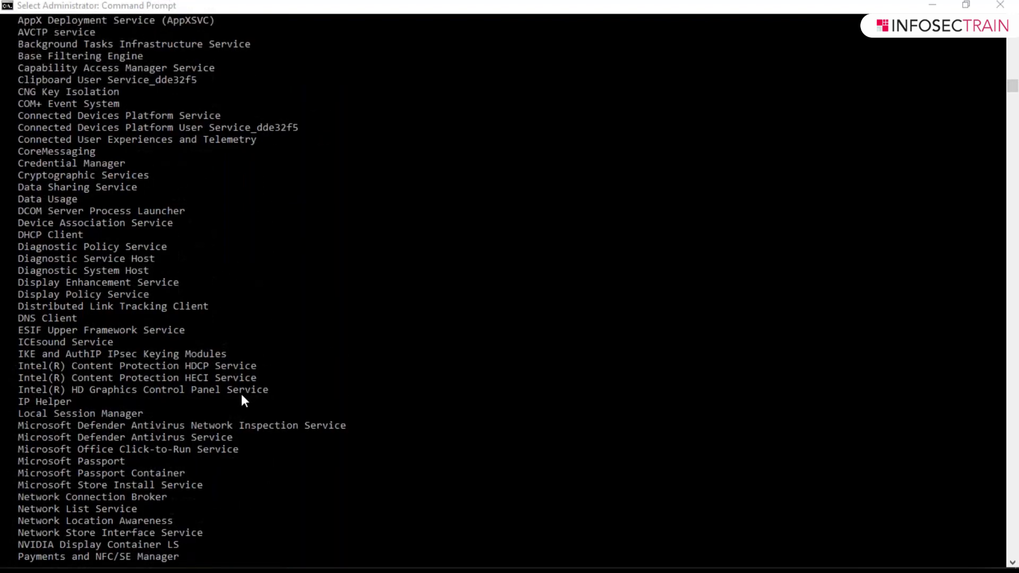
scroll(241, 394, "up", 4)
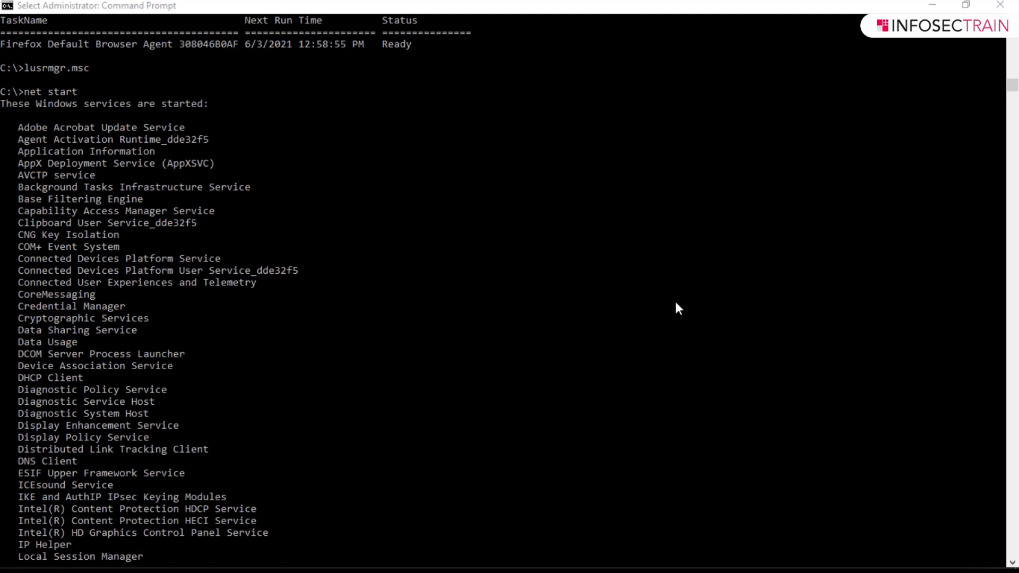
scroll(518, 314, "down", 16)
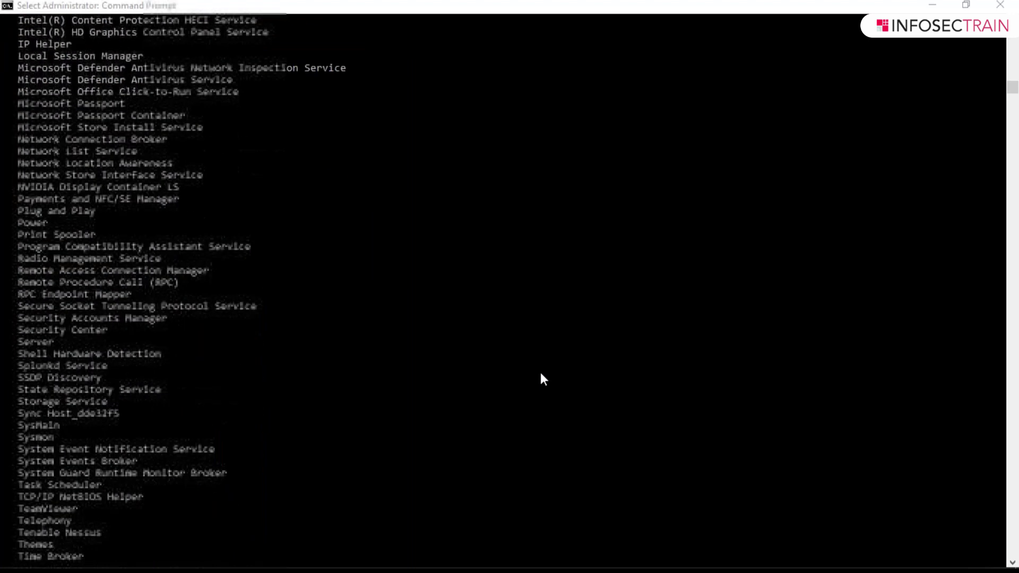
scroll(545, 381, "down", 2)
scroll(537, 383, "down", 15)
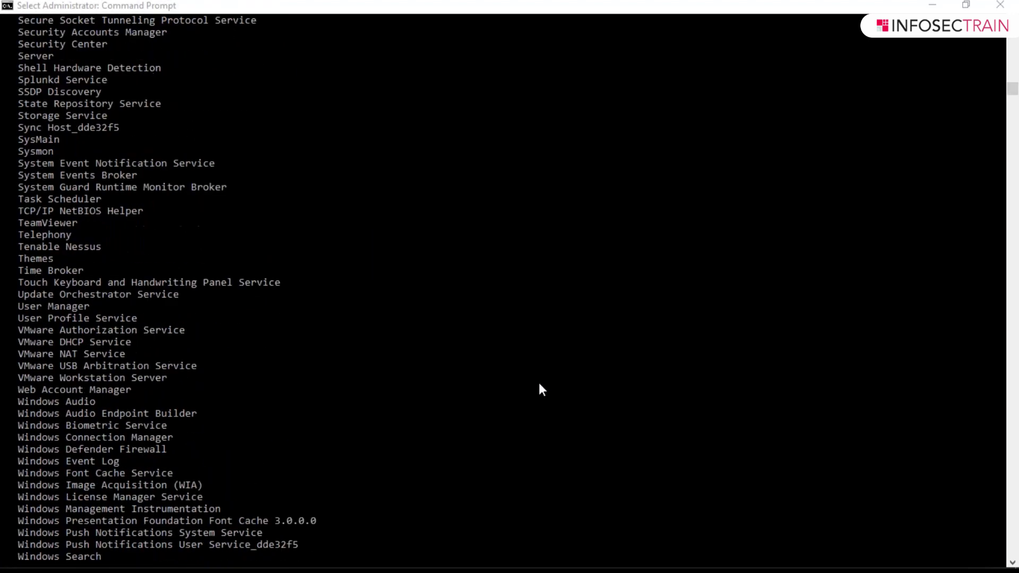
Run "dir" to list the contents of the C:\ root and highlight the directory listing.
left_click(86, 309)
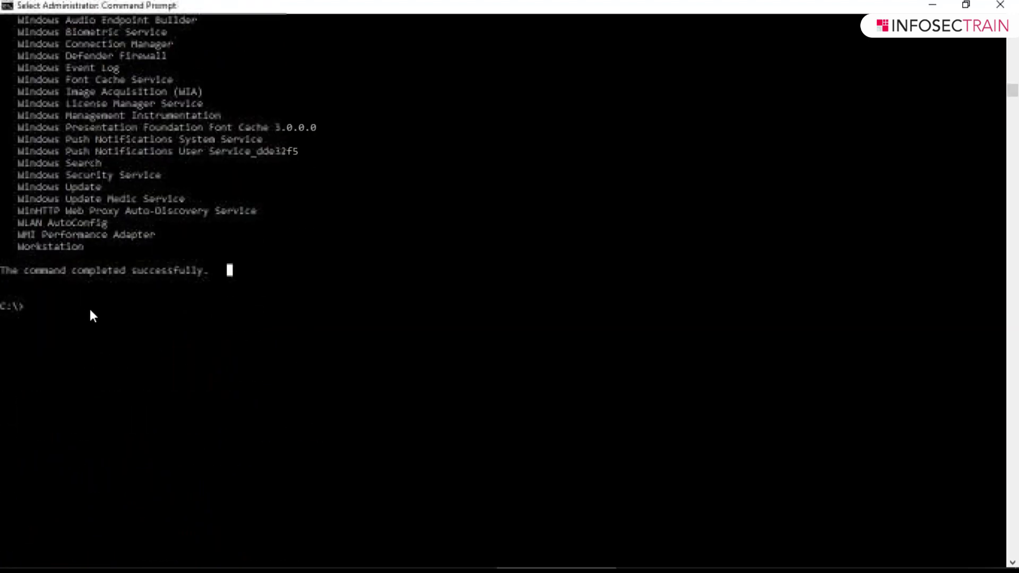
type("dir'")
key("BackSpace")
key("Return")
left_click_drag(327, 497, 81, 367)
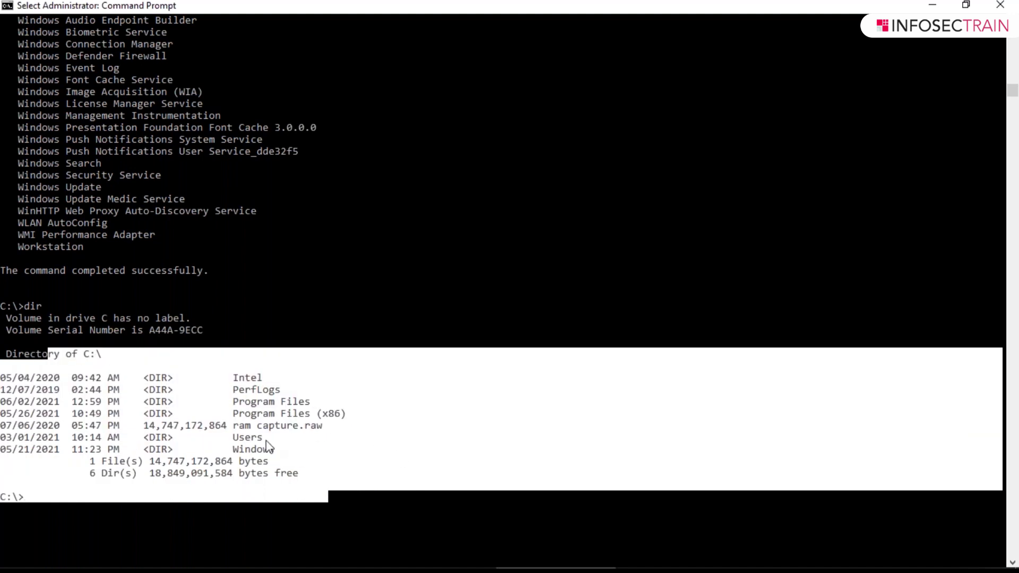